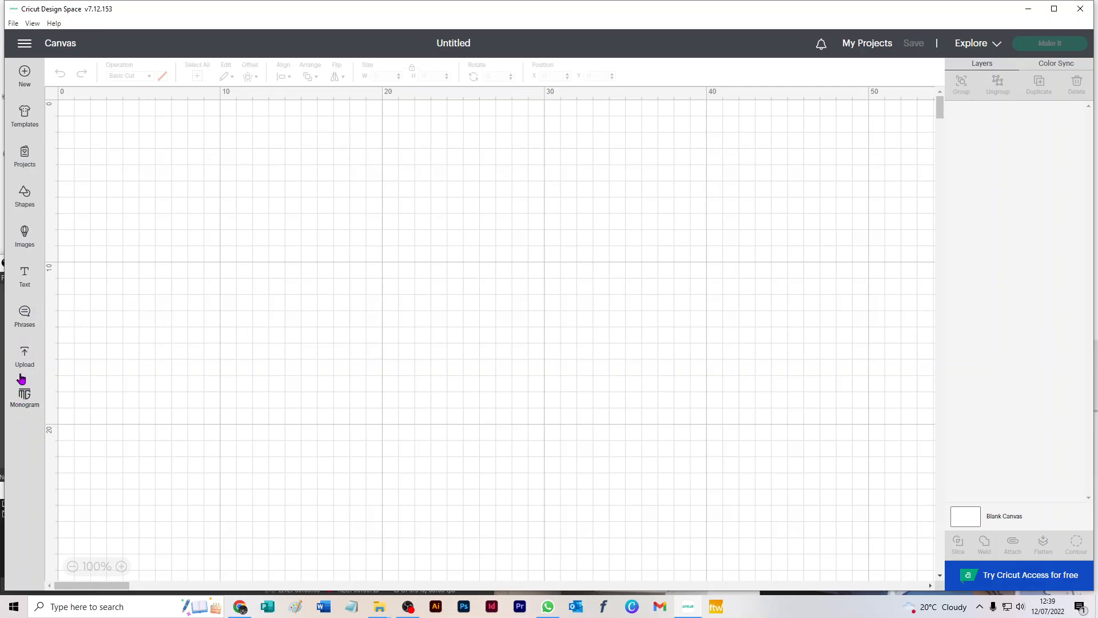
Step: Add the previously uploaded box template, third in the recent uploads, to the canvas and deselect it
click(23, 357)
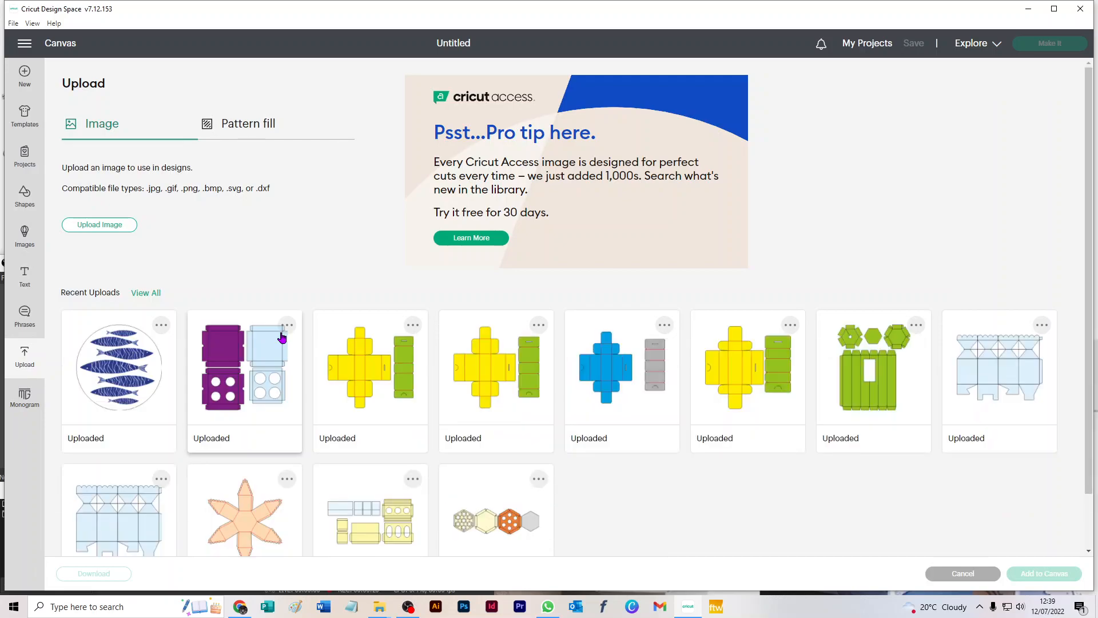
click(369, 375)
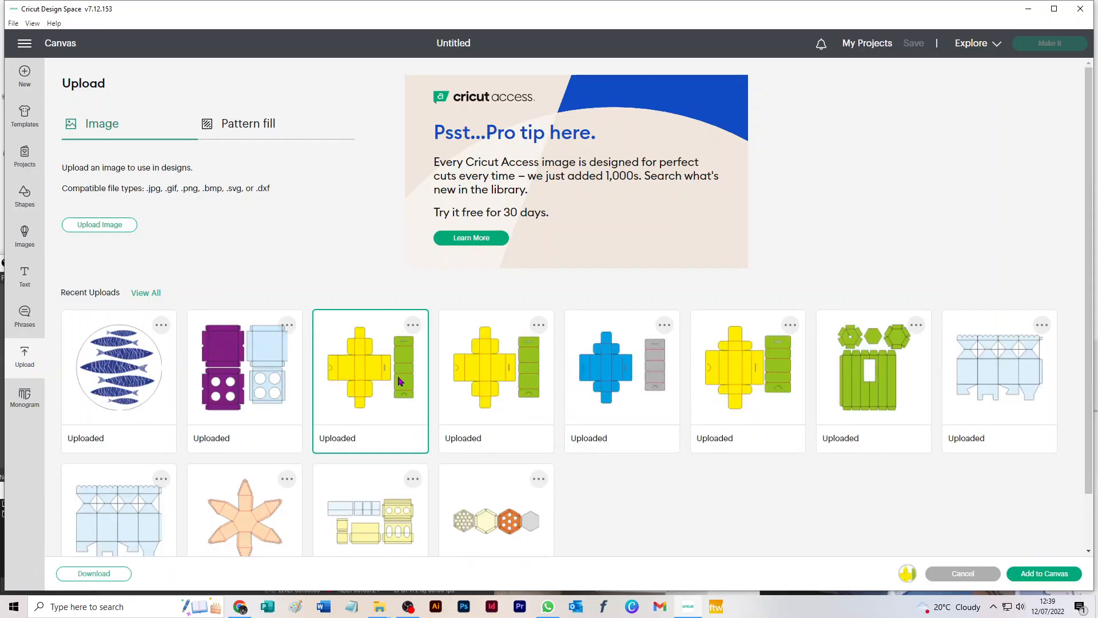
click(1029, 574)
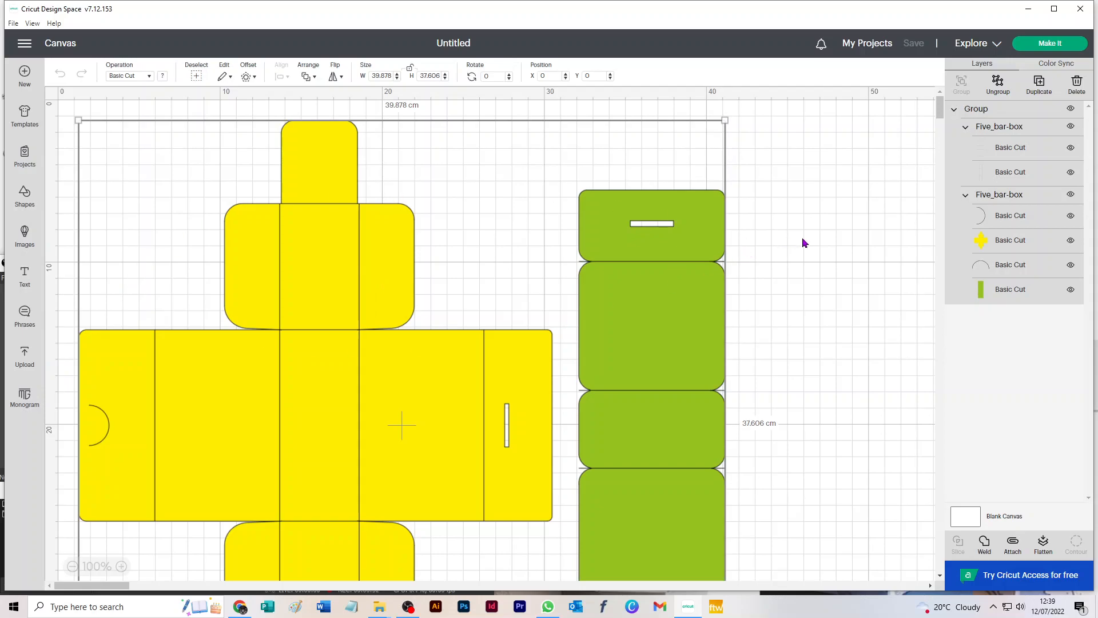
click(789, 164)
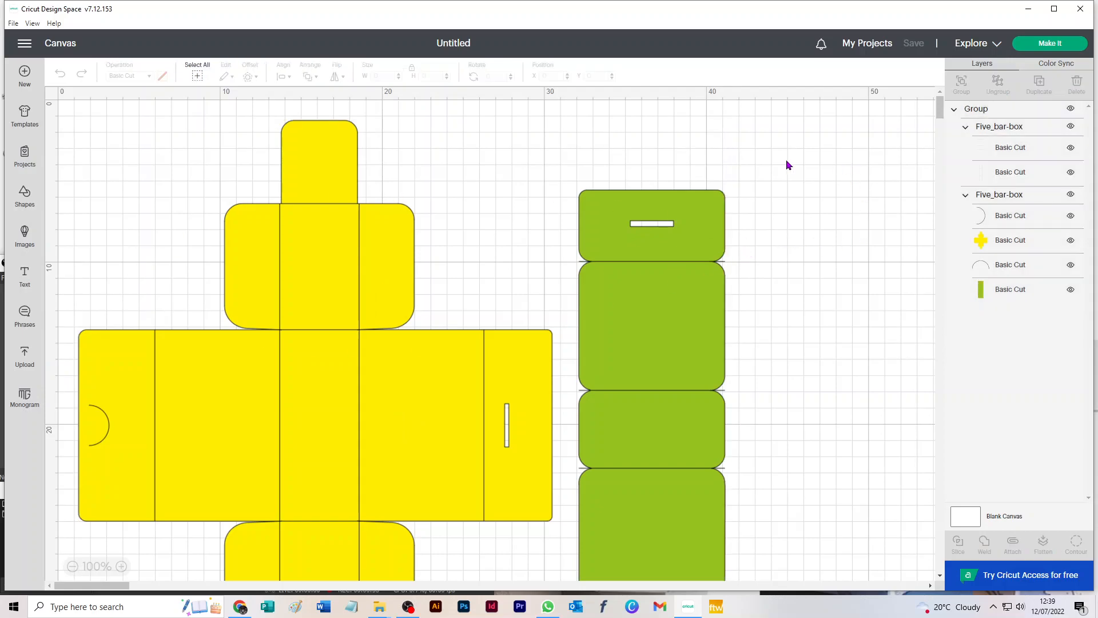
Step: Change the operation of the fold-line layers in the first Five_bar-box group to Score
click(1016, 129)
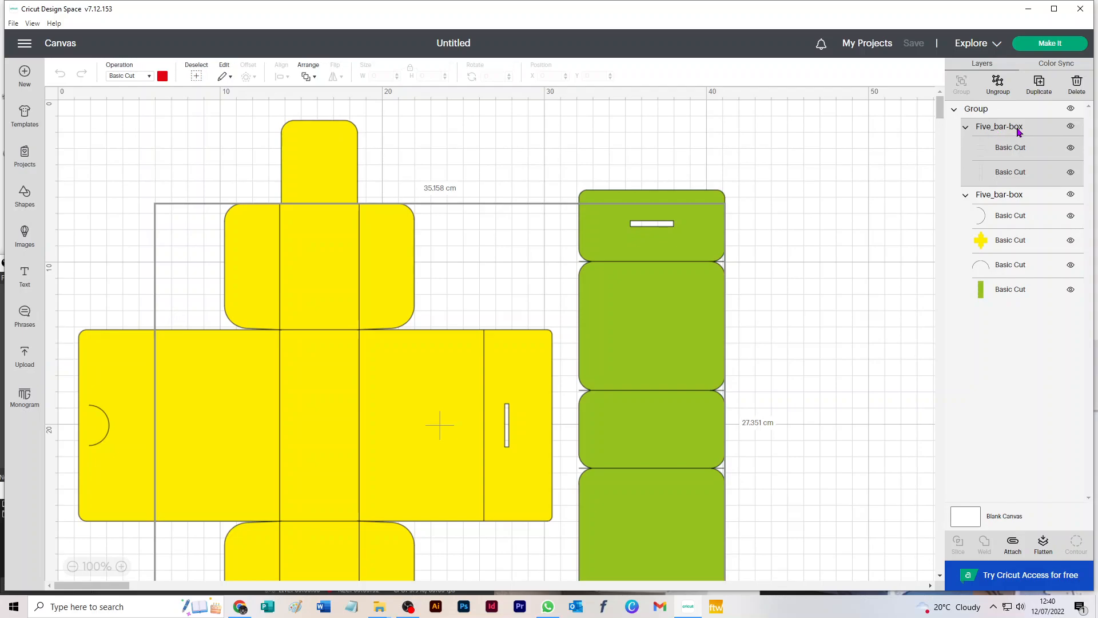
click(120, 76)
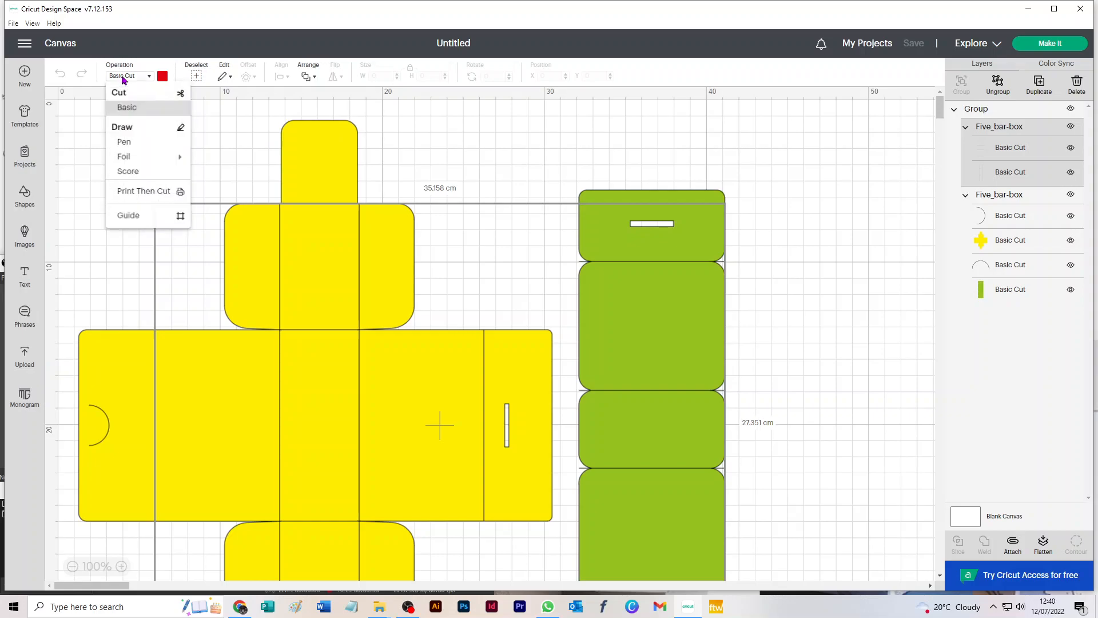
click(128, 173)
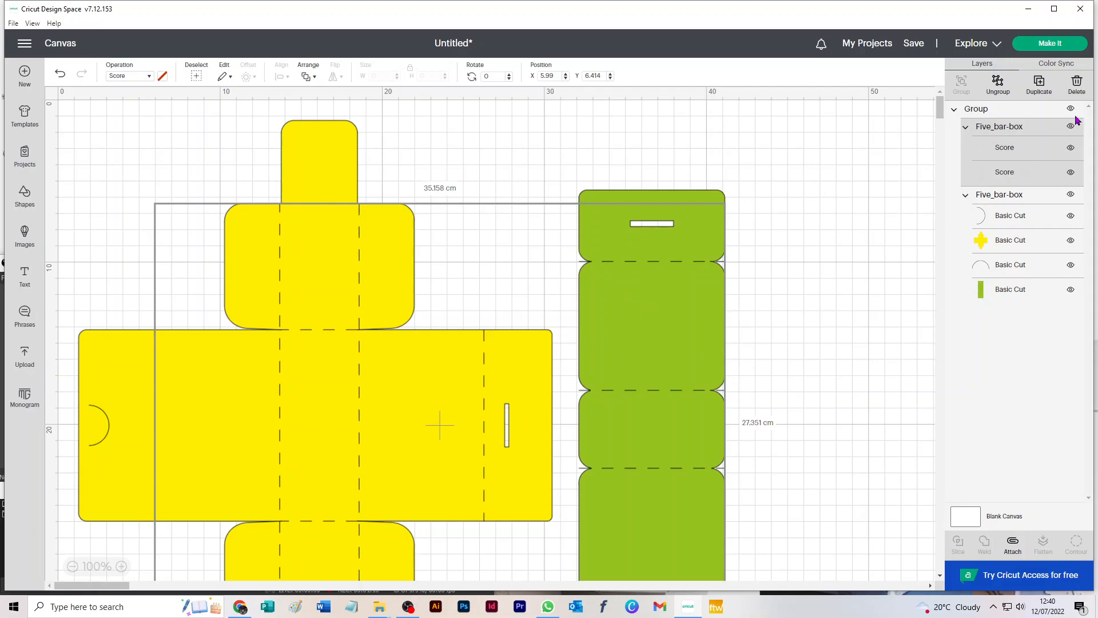
Step: Ungroup the template and its nested Five_bar-box groups completely so every score and cut layer is separate
click(998, 86)
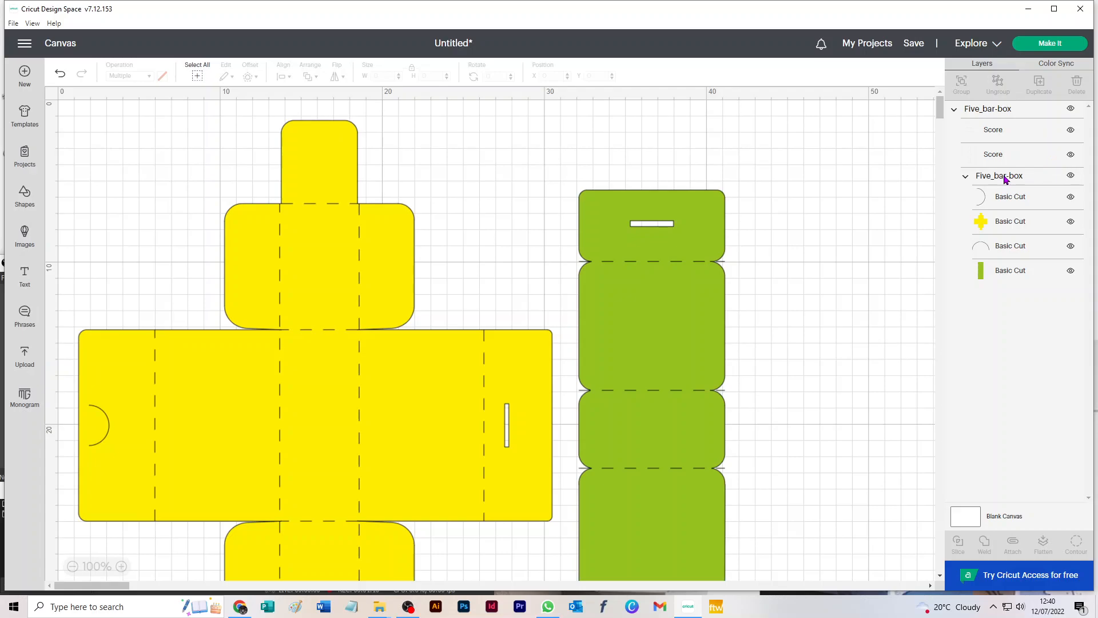
click(1006, 179)
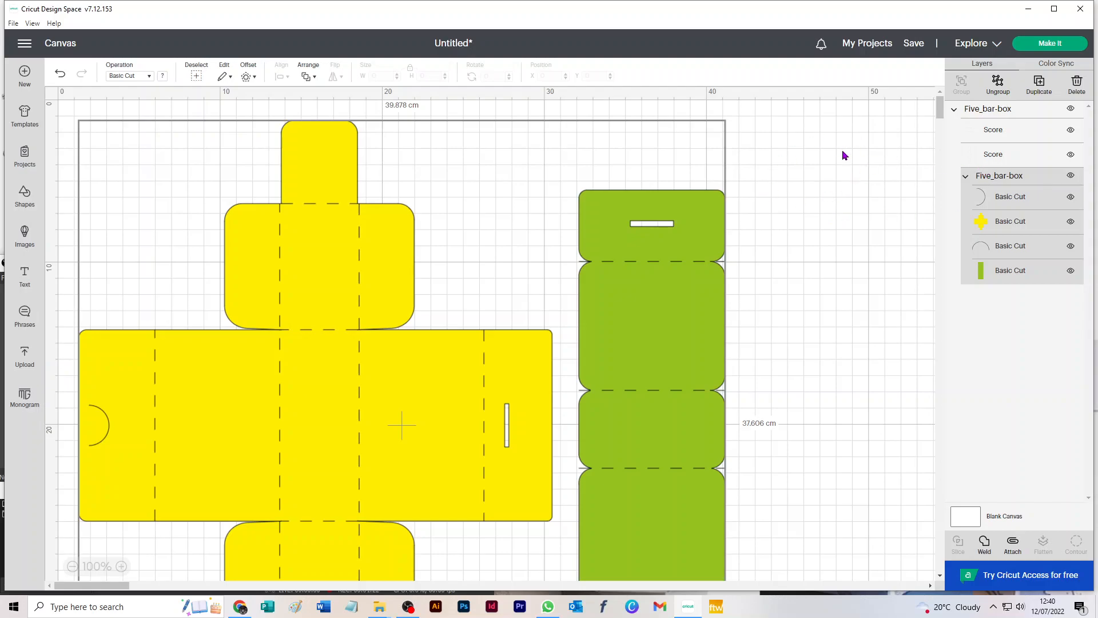
click(999, 83)
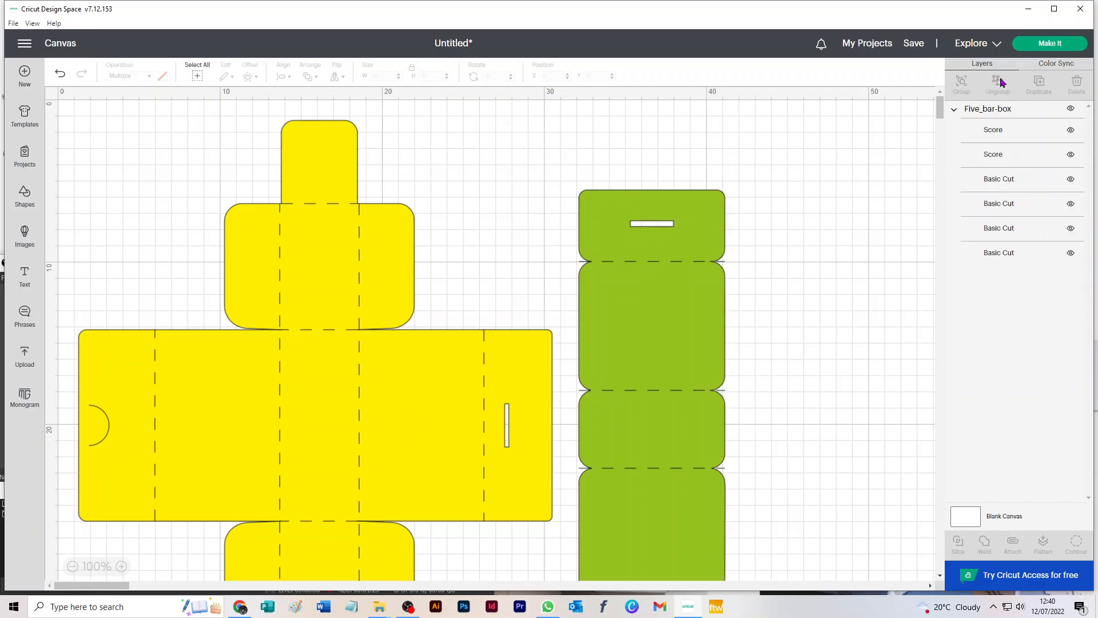
click(1007, 111)
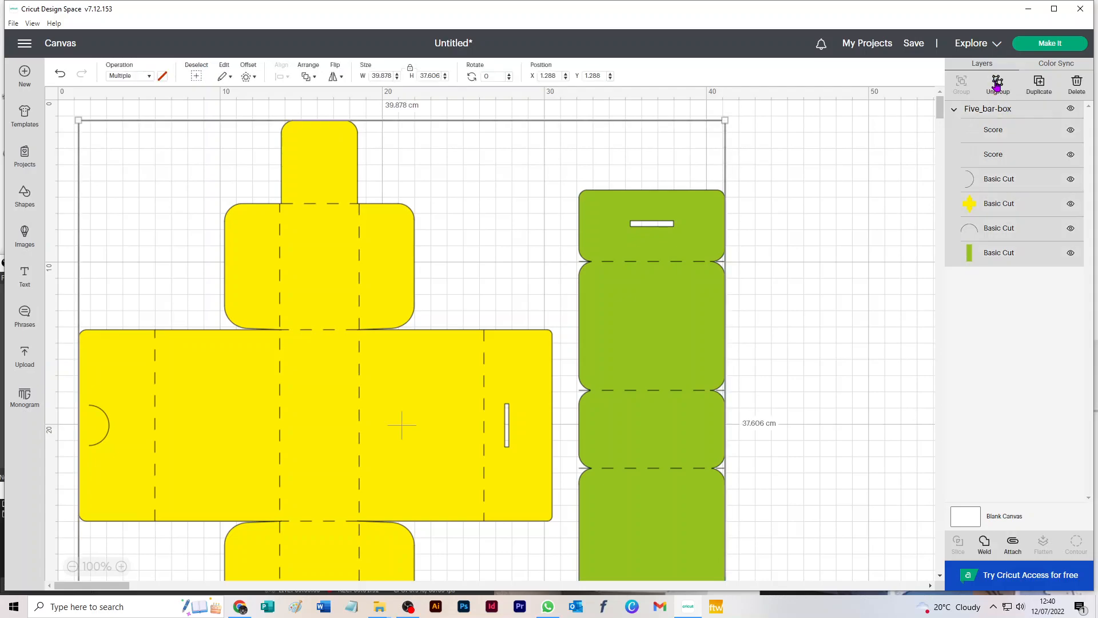
click(997, 85)
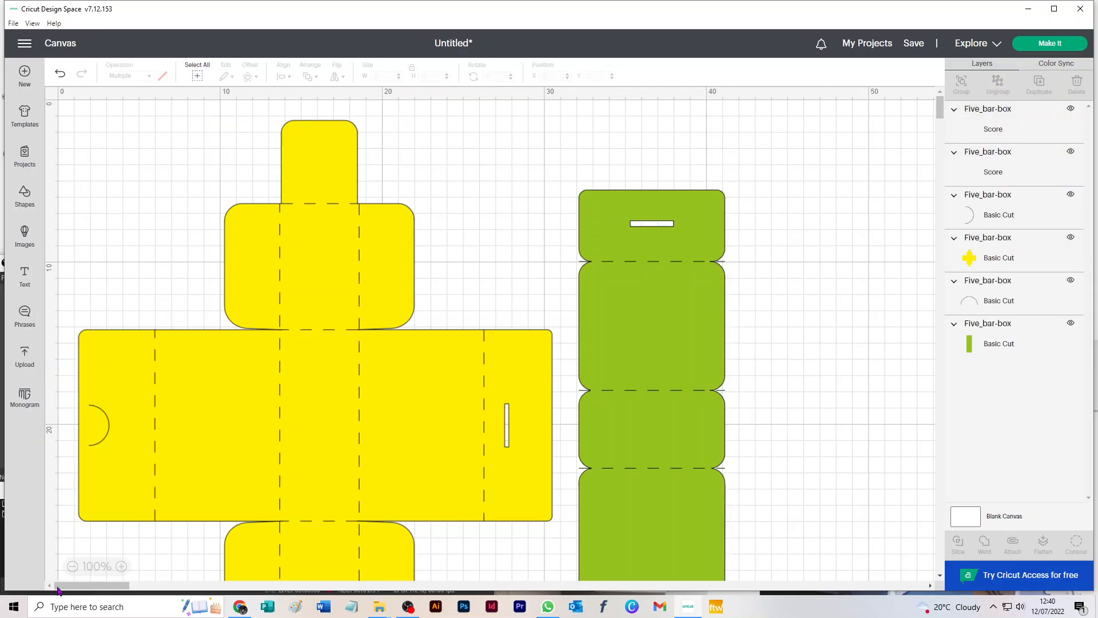
Step: Attach the green piece's score lines and cut layers together and move the piece well clear of the yellow box
click(72, 566)
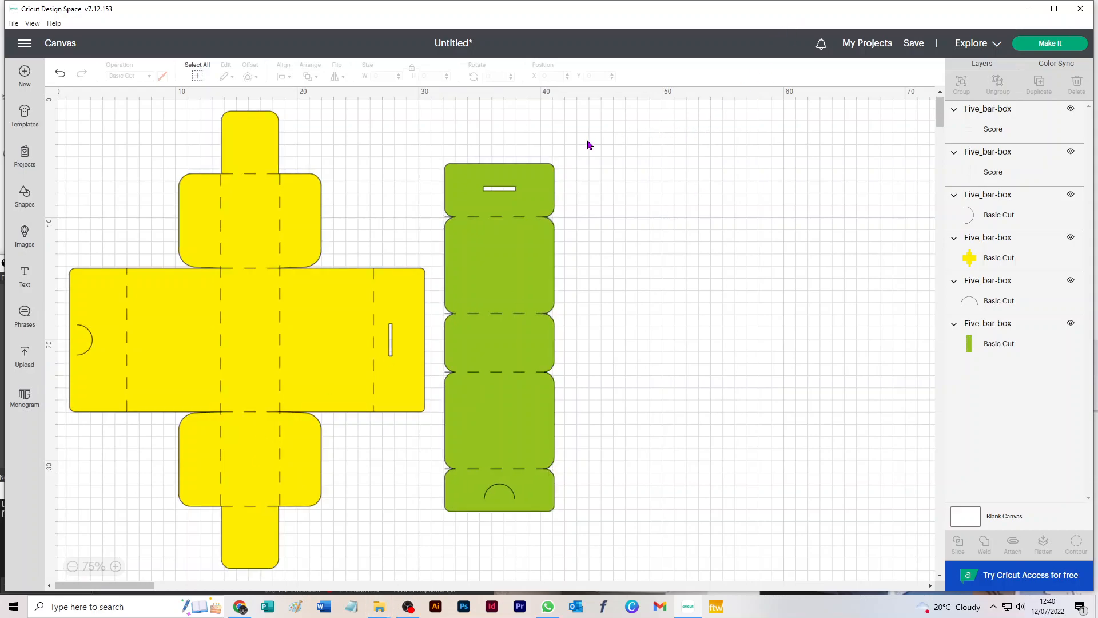
drag(587, 139, 439, 552)
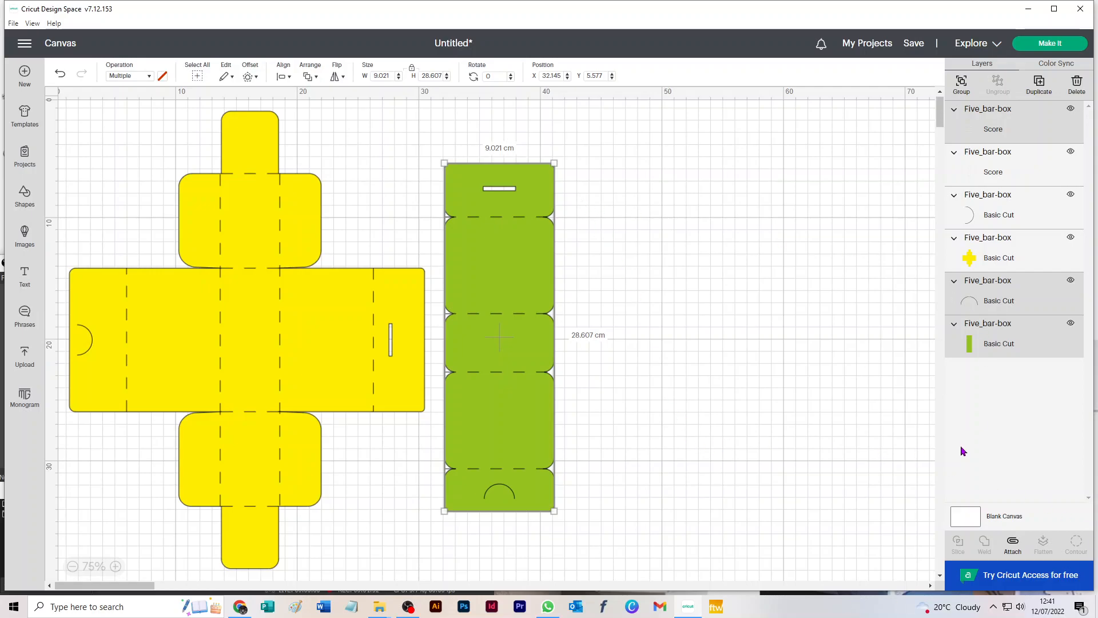
click(1013, 543)
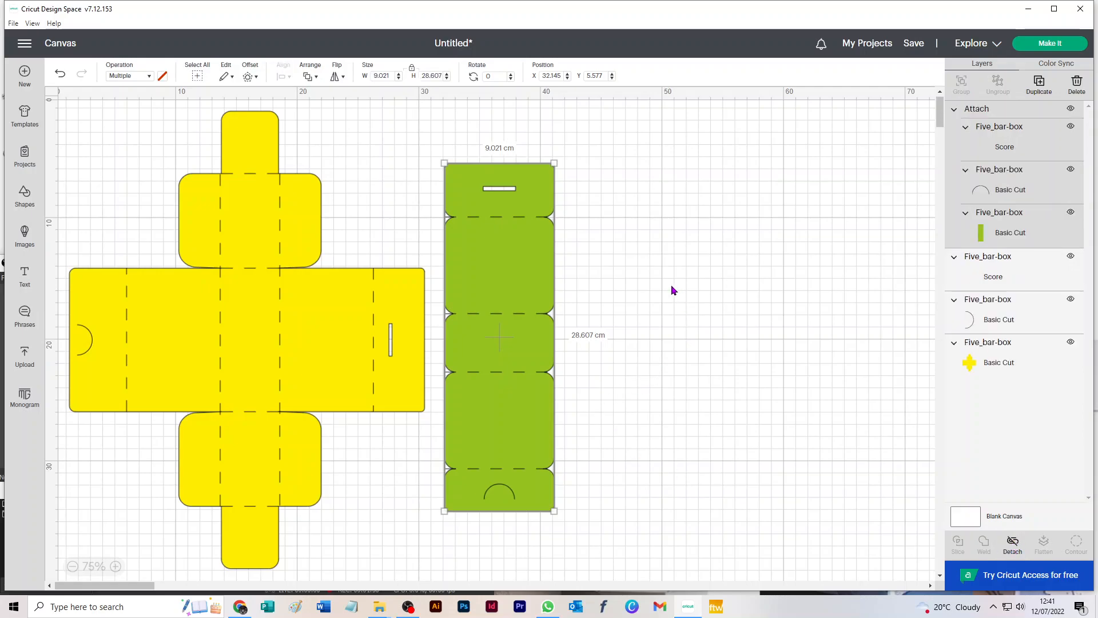
click(661, 270)
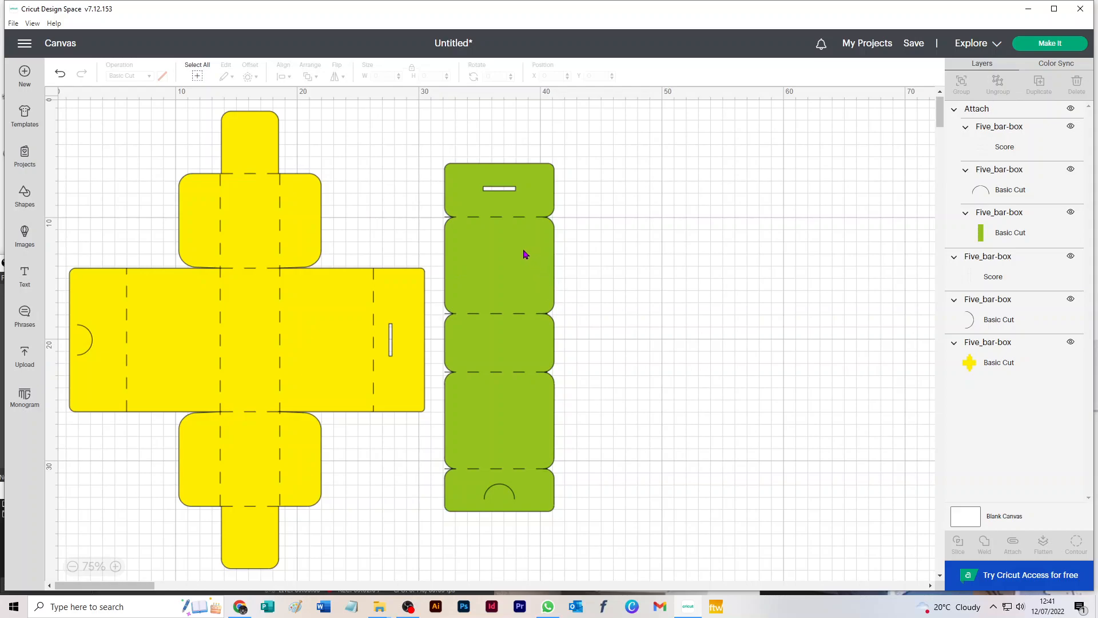
drag(502, 360, 753, 309)
Step: Move the yellow box's unattached score lines off its outline and undo that move
drag(252, 345, 531, 346)
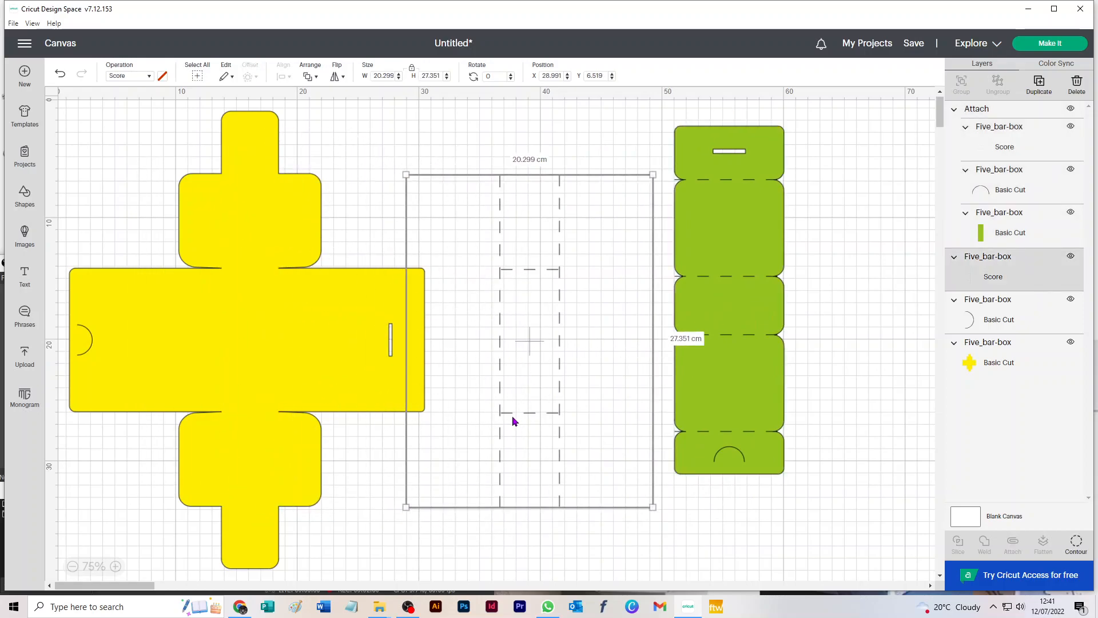
click(60, 74)
click(60, 74)
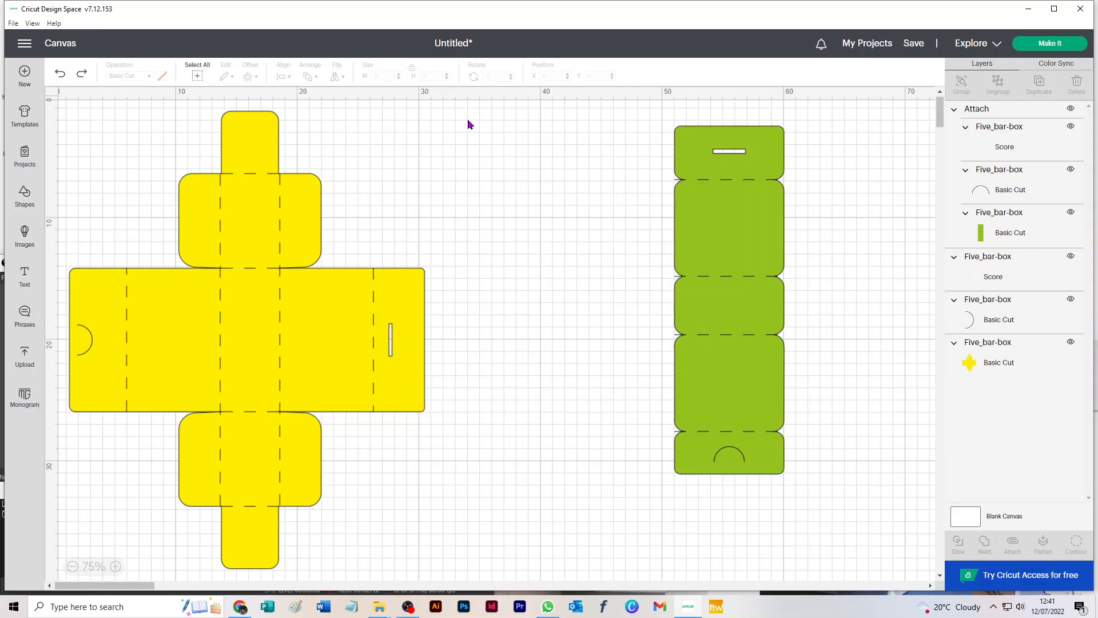
Step: Attach the yellow box's score lines and cut layers together and move it to about X 6.8, Y 0.8 cm
drag(470, 110, 57, 566)
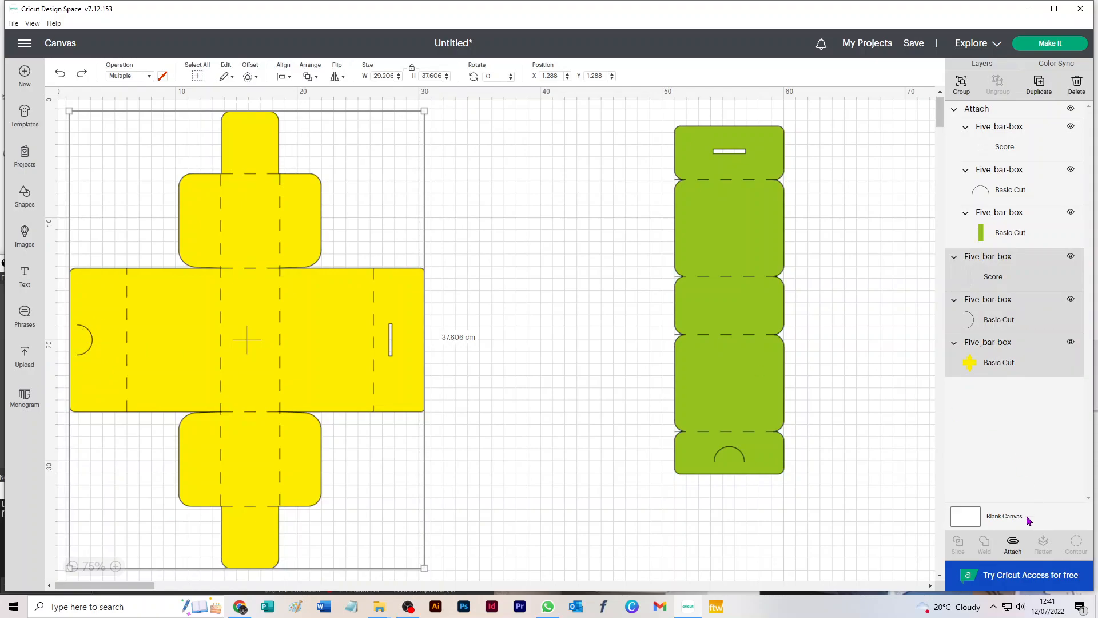
click(1012, 542)
drag(356, 343, 360, 379)
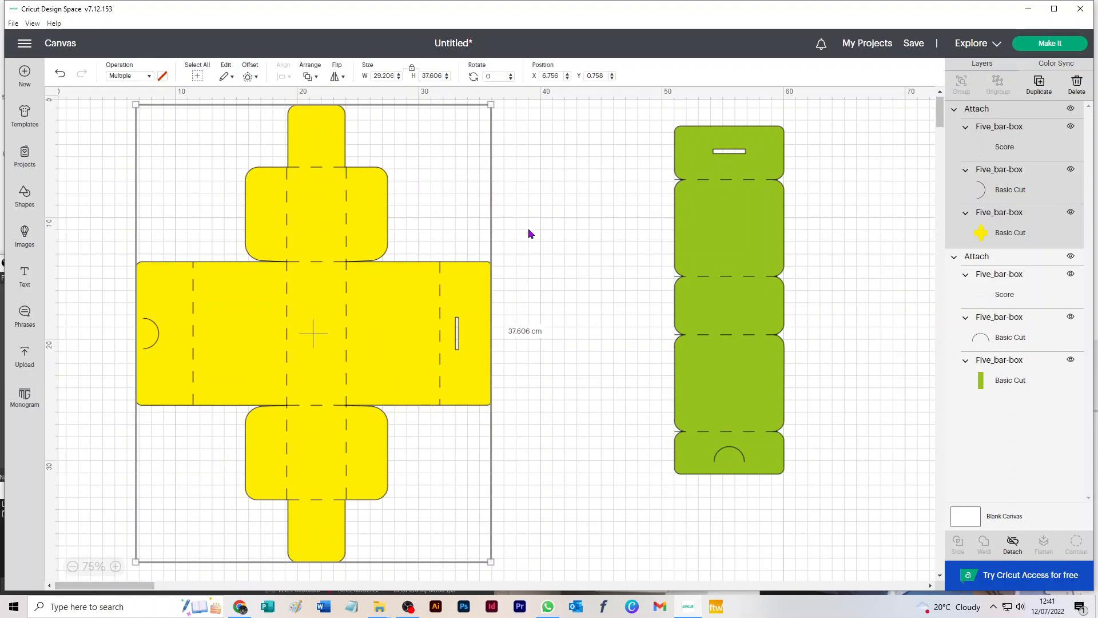
Step: Preview the cutting mats, return to the canvas, and shift the yellow box to about X 6.7, Y 3.1 cm
click(1067, 46)
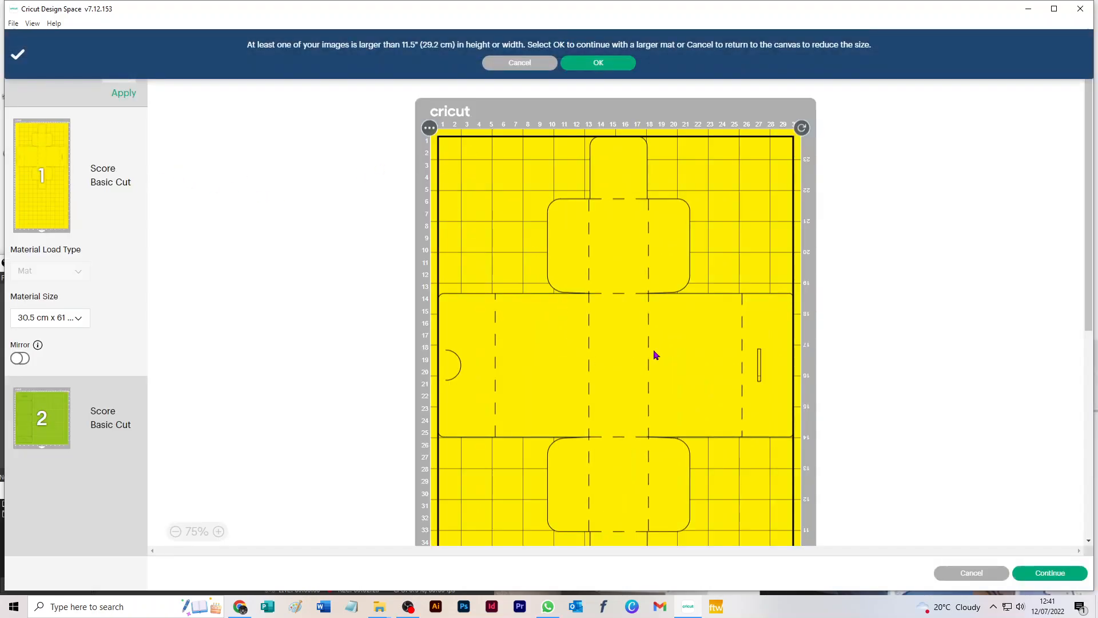
click(971, 573)
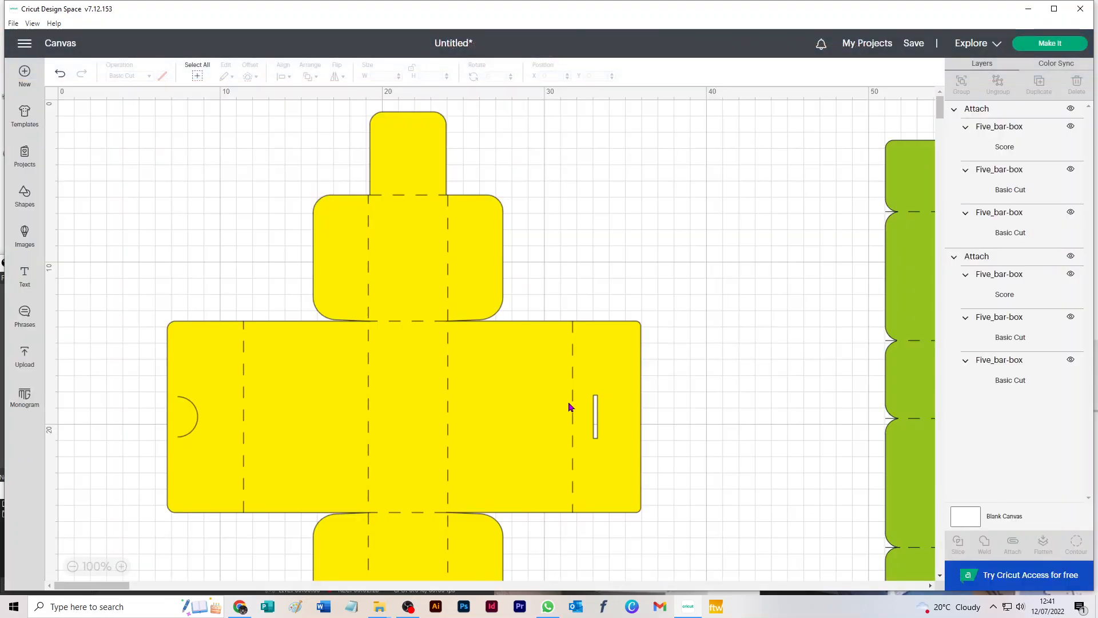
click(519, 334)
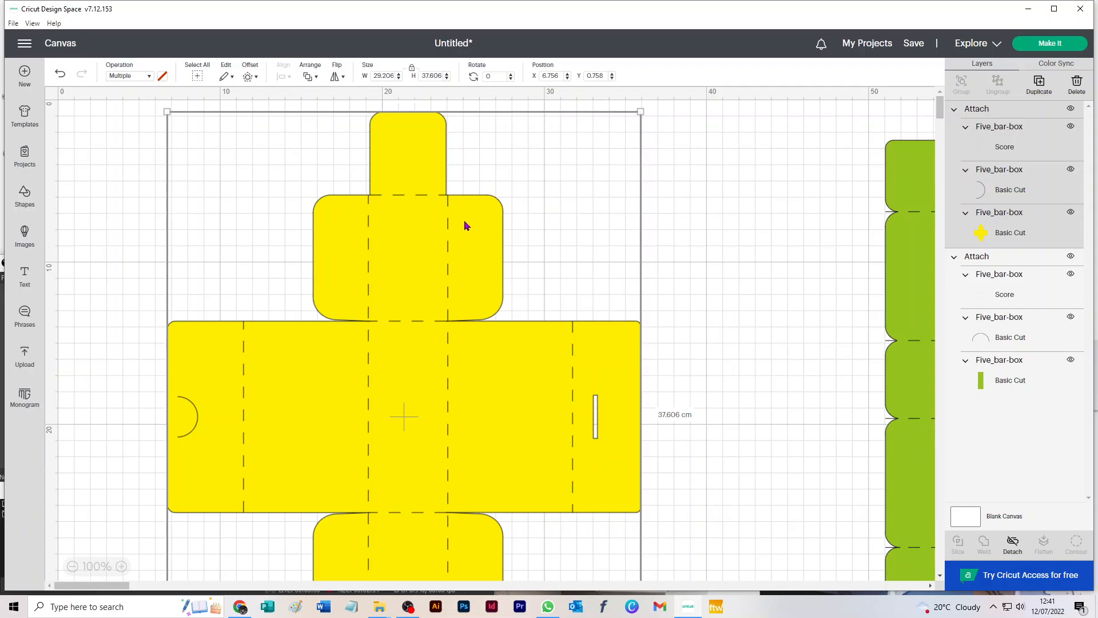
mouse_move(500, 348)
mouse_down()
mouse_move(500, 391)
mouse_move(499, 365)
mouse_up()
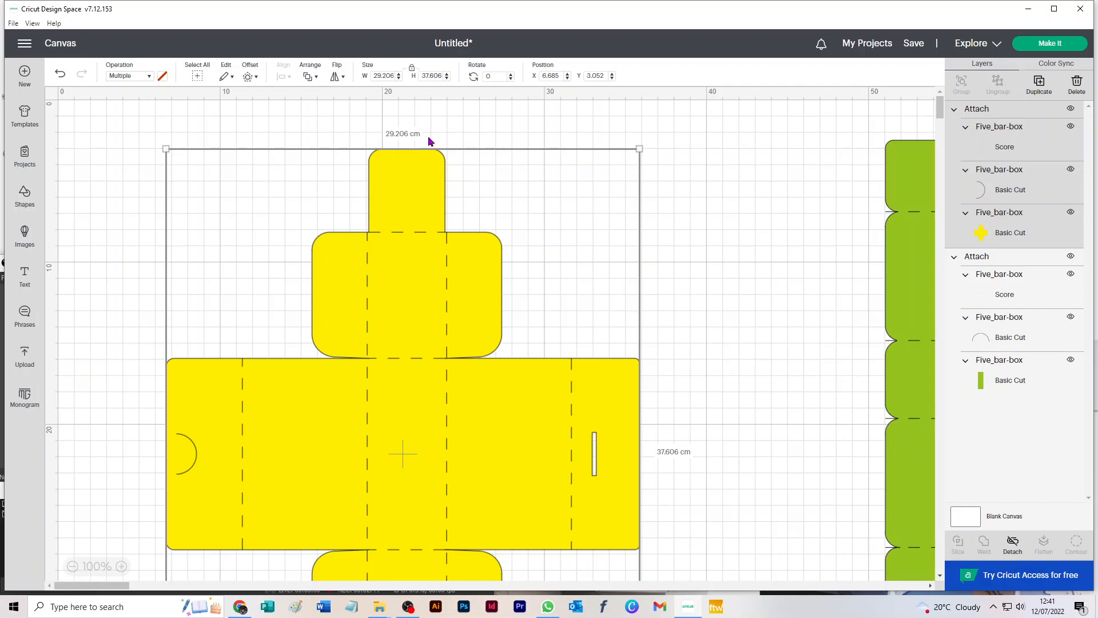
Step: Preview the cutting mats, accept the larger mat, and examine the material size options for the yellow box's mat
click(1061, 46)
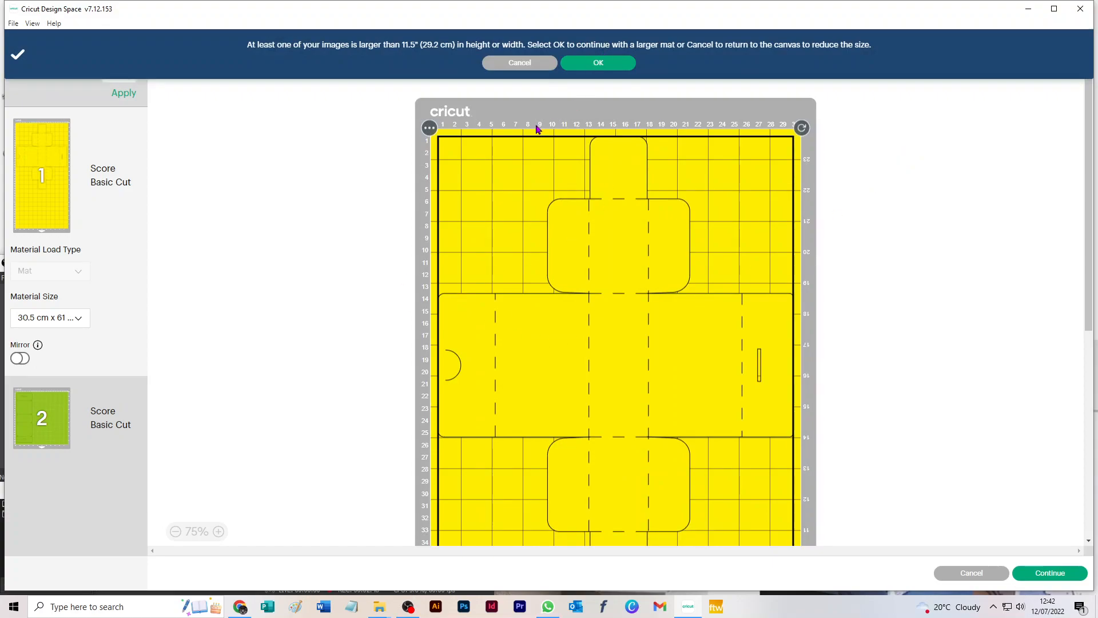
click(597, 64)
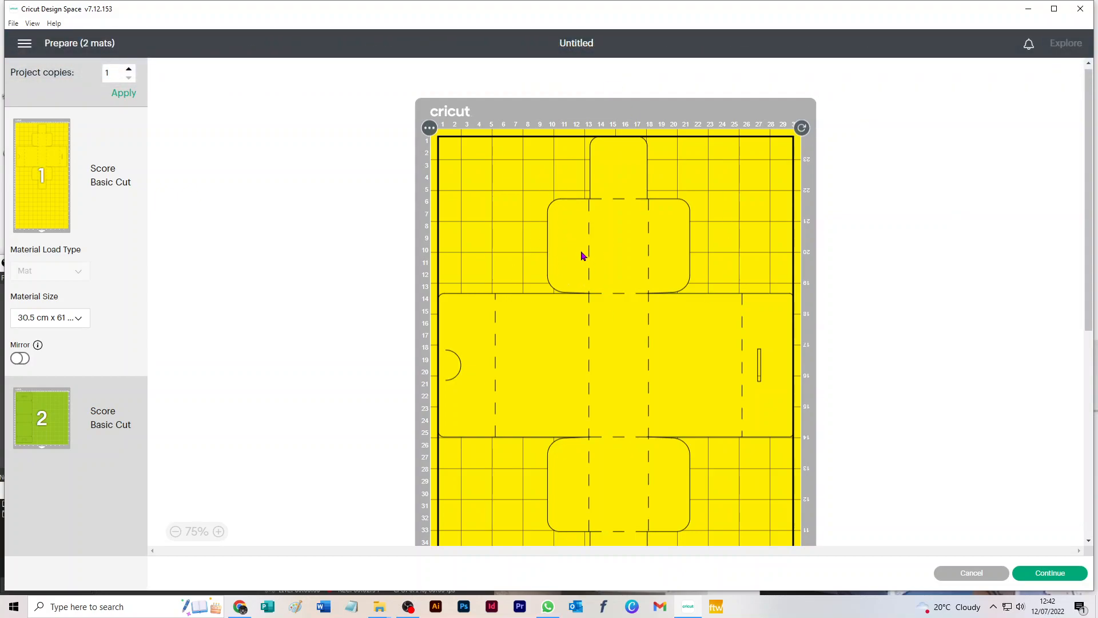
click(74, 319)
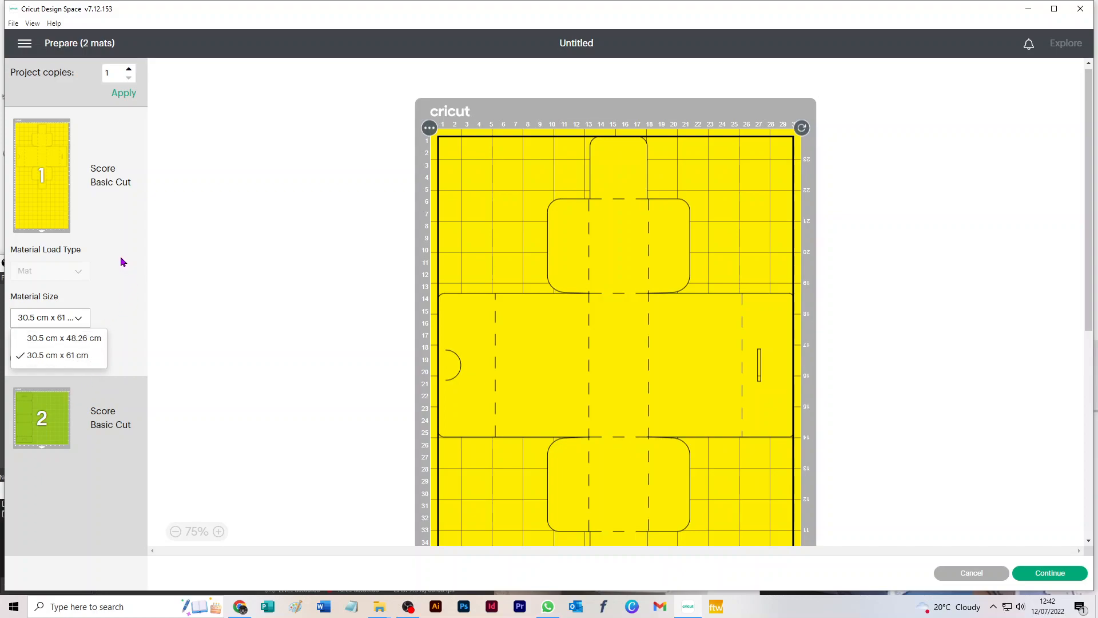
click(388, 137)
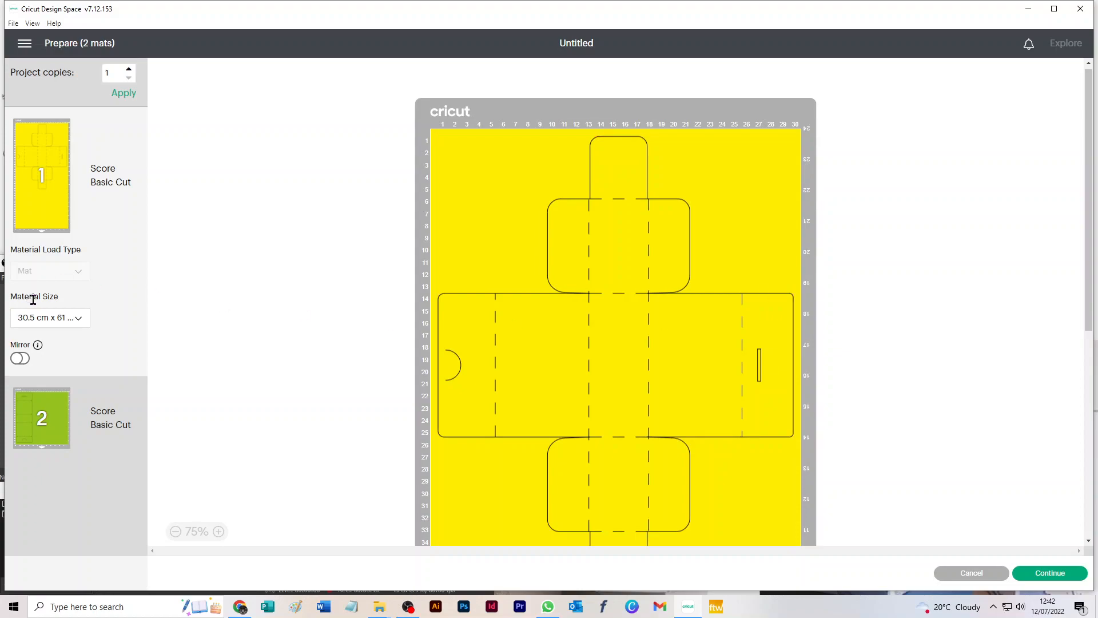
click(52, 318)
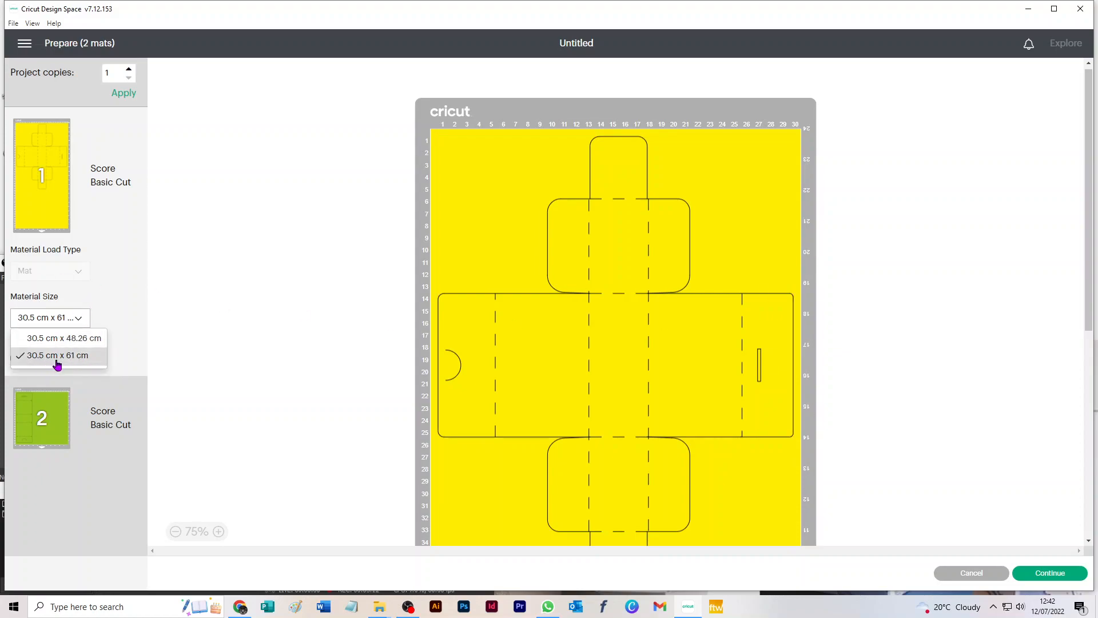
click(96, 288)
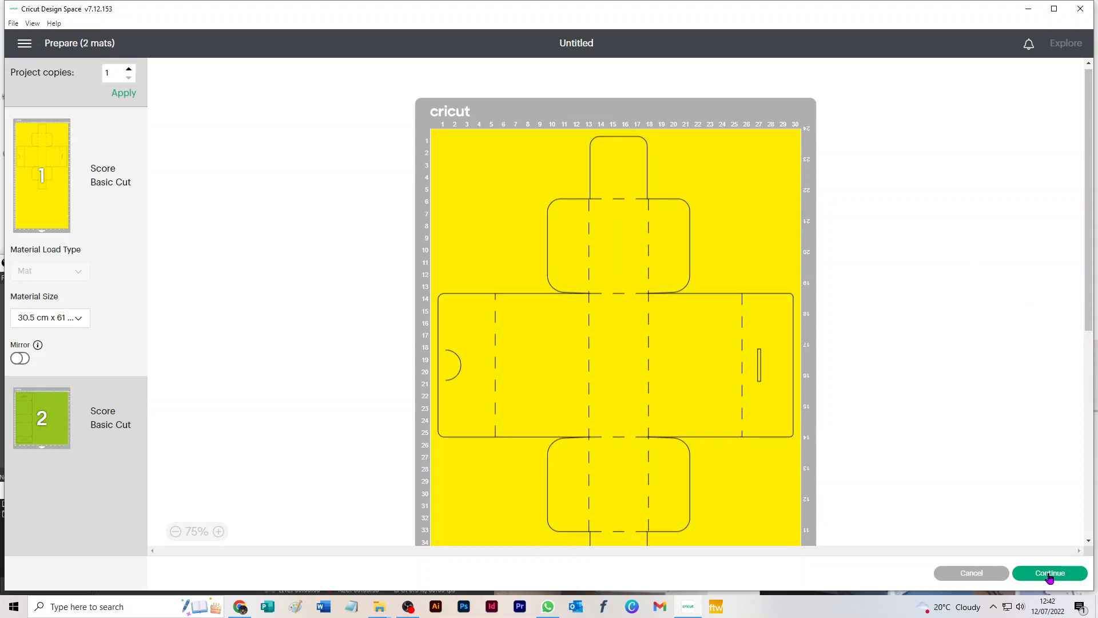
Step: Examine the green piece's mat and its material size options, and return to the canvas
click(33, 414)
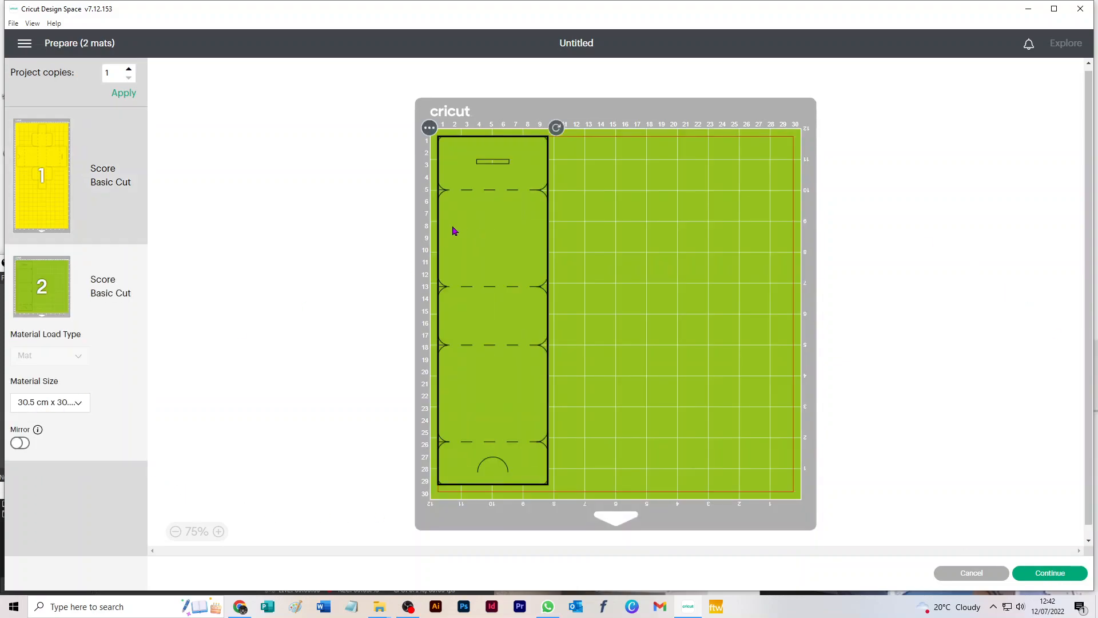
click(80, 404)
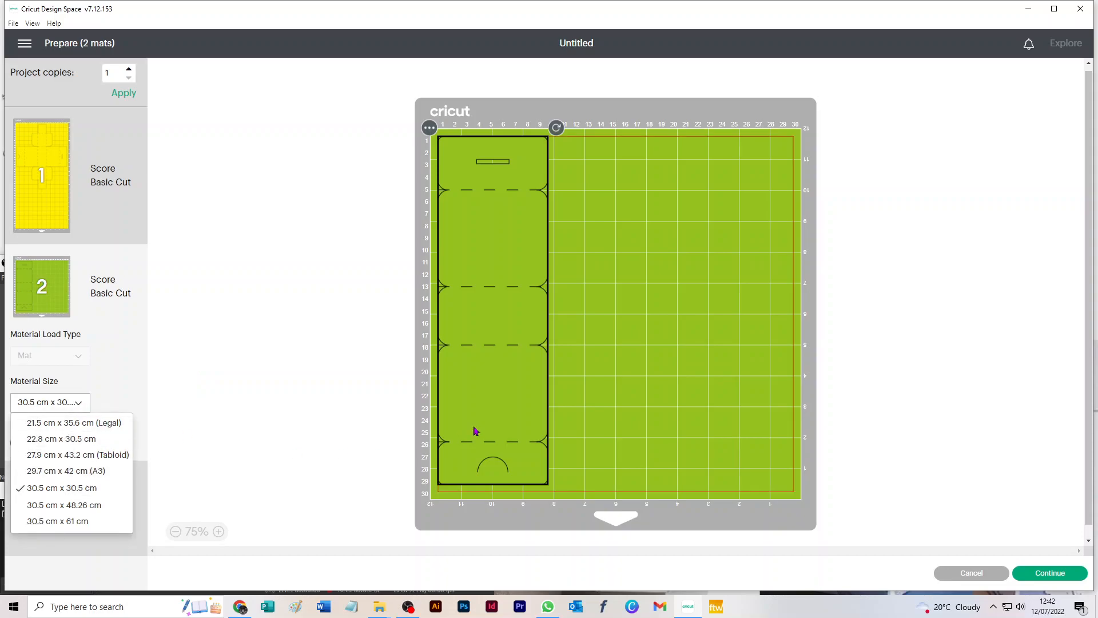
click(966, 574)
click(966, 574)
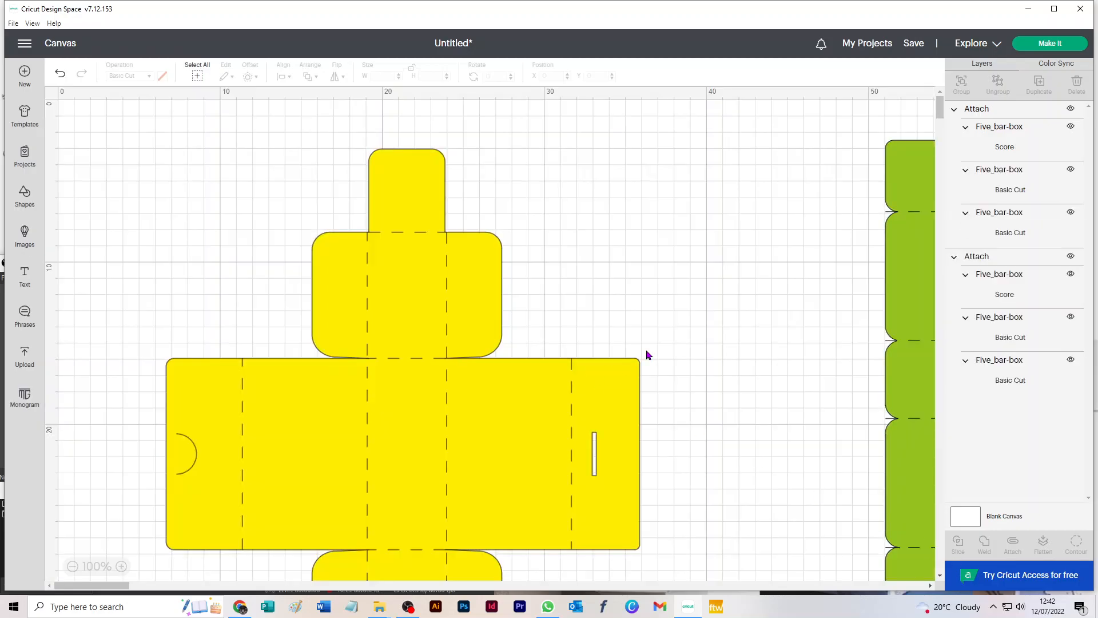
Step: Place the green piece at about X 30.5, Y 0 cm and the yellow box at about X 0, Y 1.9 cm
drag(904, 262, 589, 229)
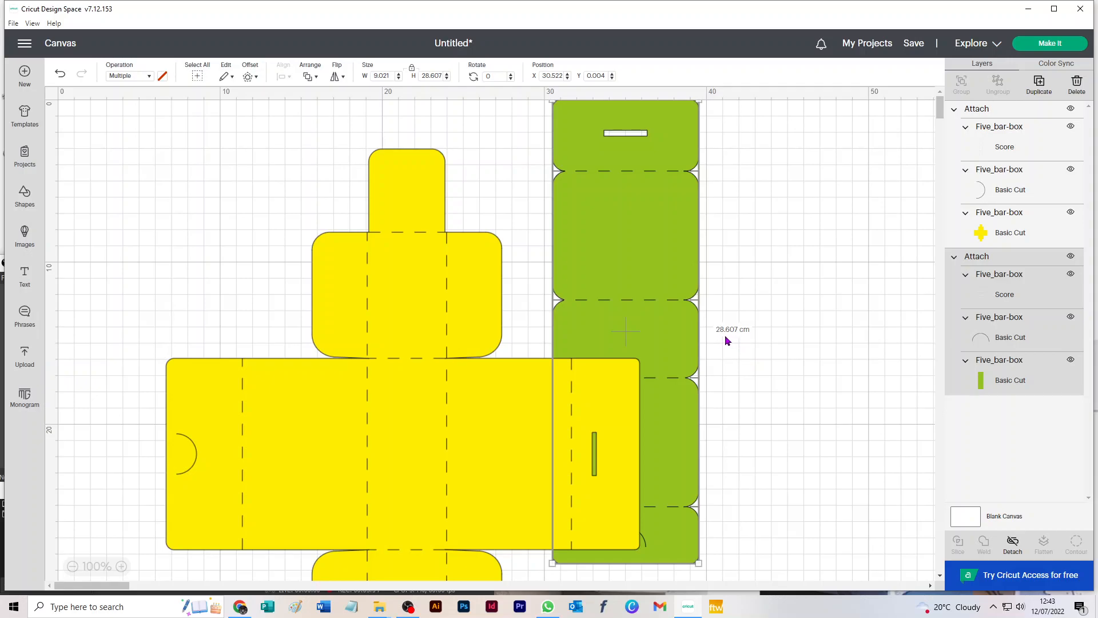
drag(620, 262, 507, 223)
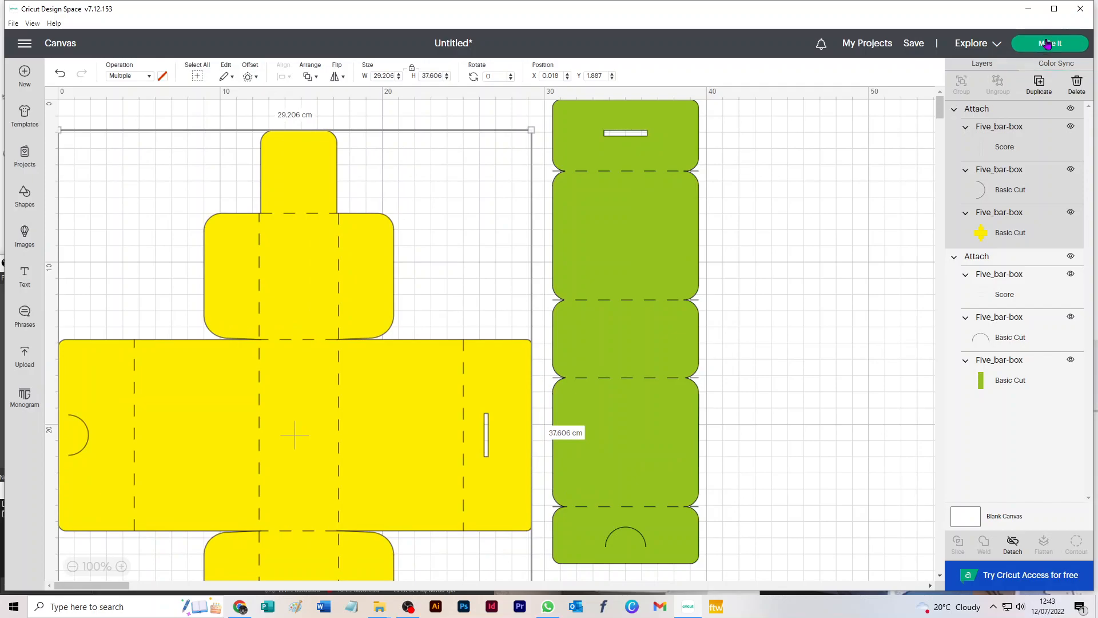
Step: Preview the cutting mats, examine the green piece's layout on its mat, and return to the canvas
click(1050, 43)
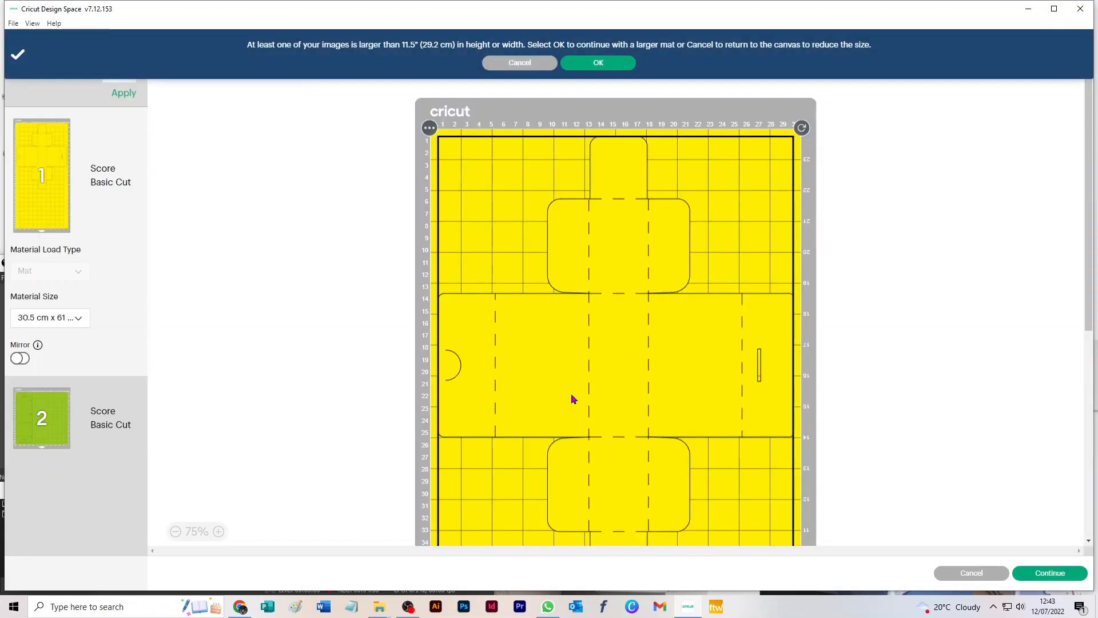
click(64, 425)
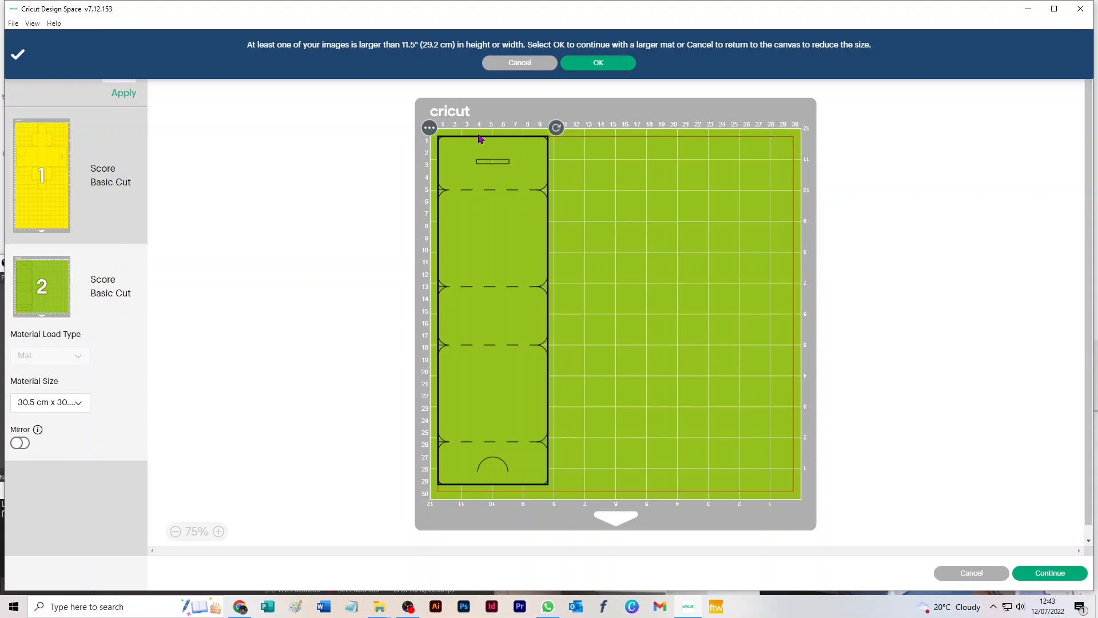
click(579, 143)
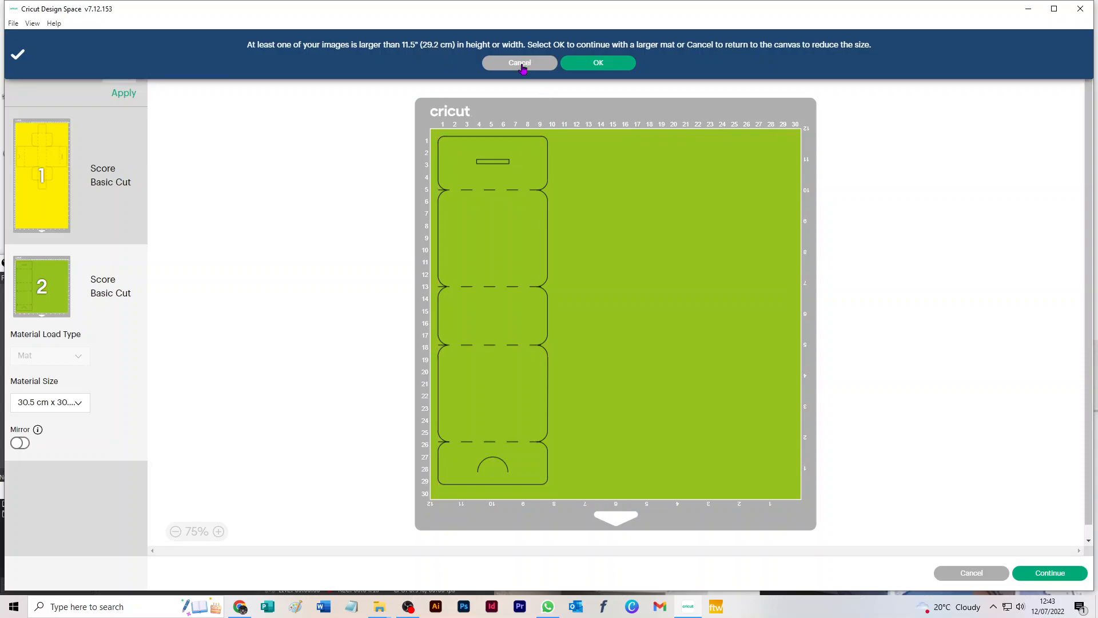
click(521, 63)
Step: Delete the yellow and green pieces and add the uploaded blue and grey three-bar box template to the canvas
drag(841, 172, 180, 455)
key(Delete)
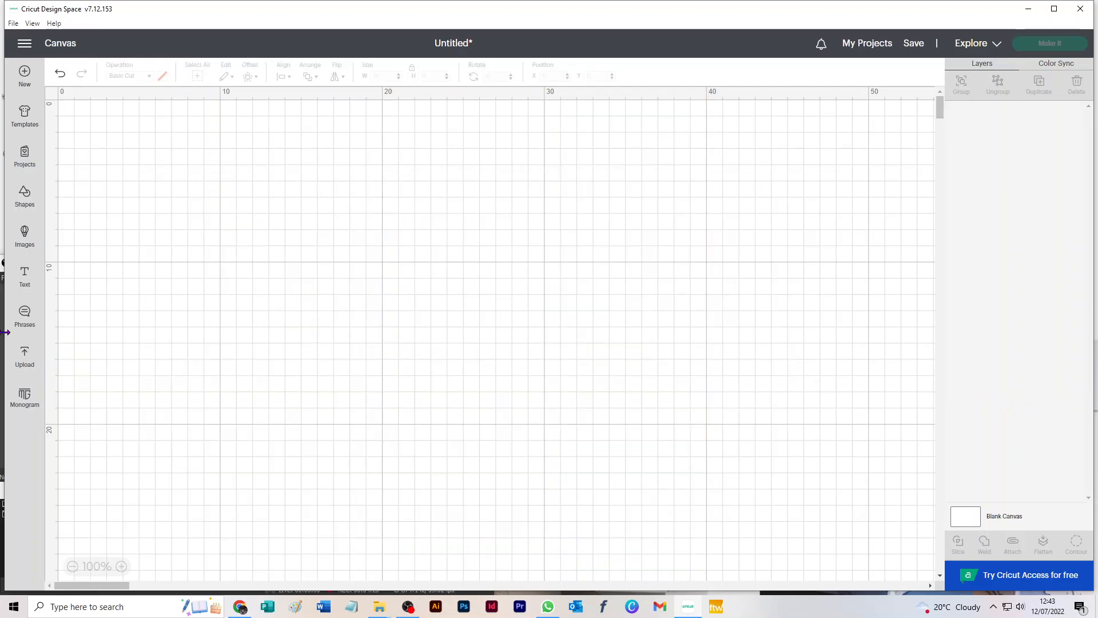
click(24, 356)
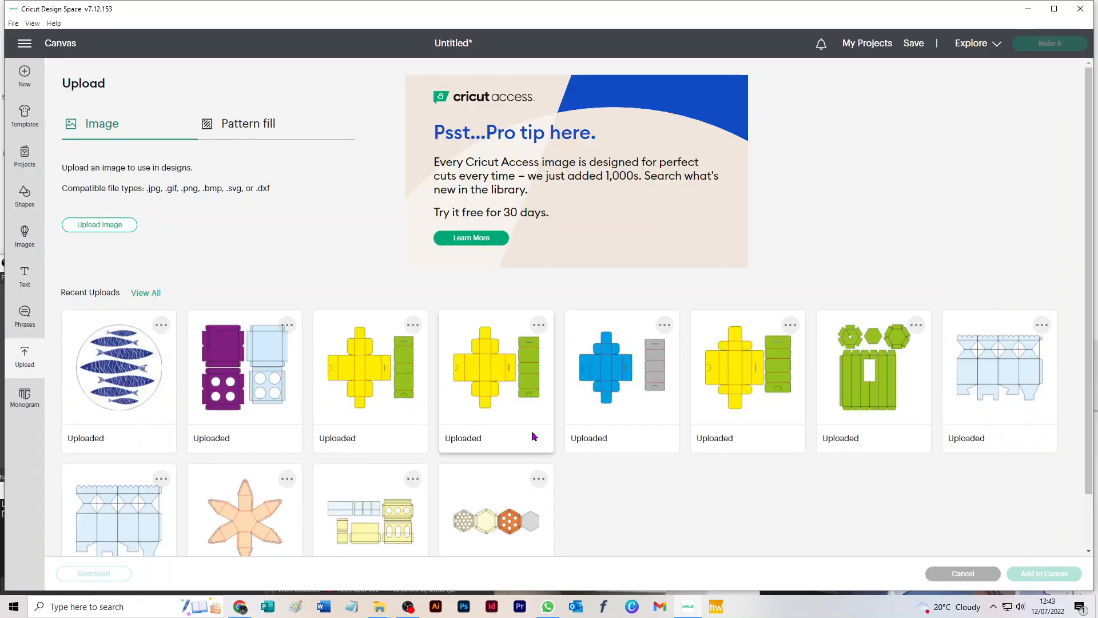
click(623, 372)
click(1027, 573)
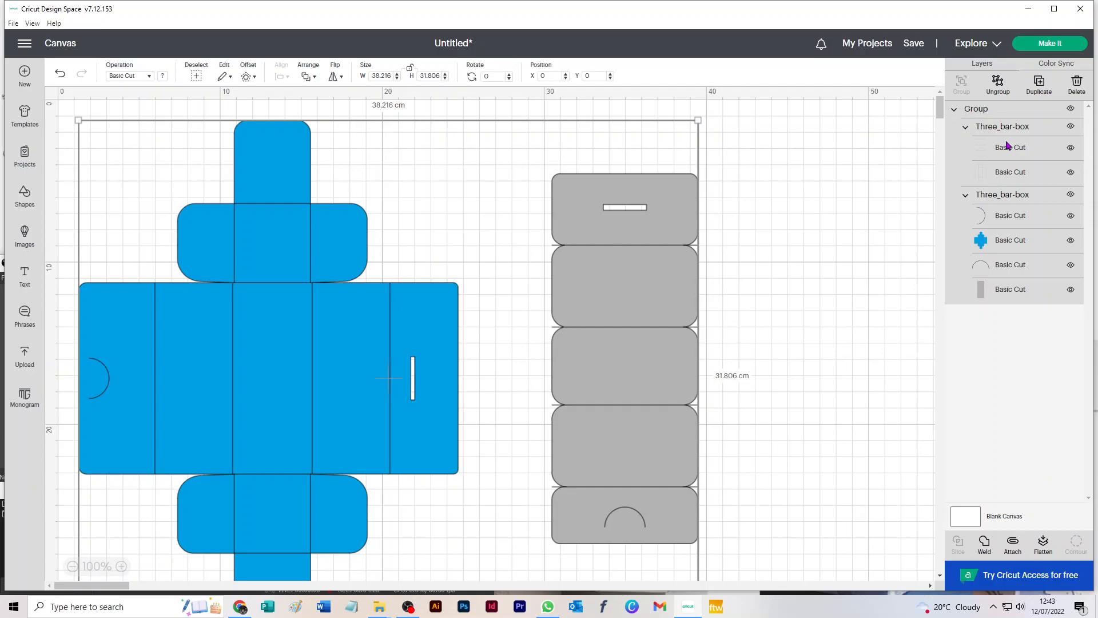
Step: Change the operation of the three-bar box's fold-line sublayers from Basic Cut to Score
click(852, 143)
click(1002, 127)
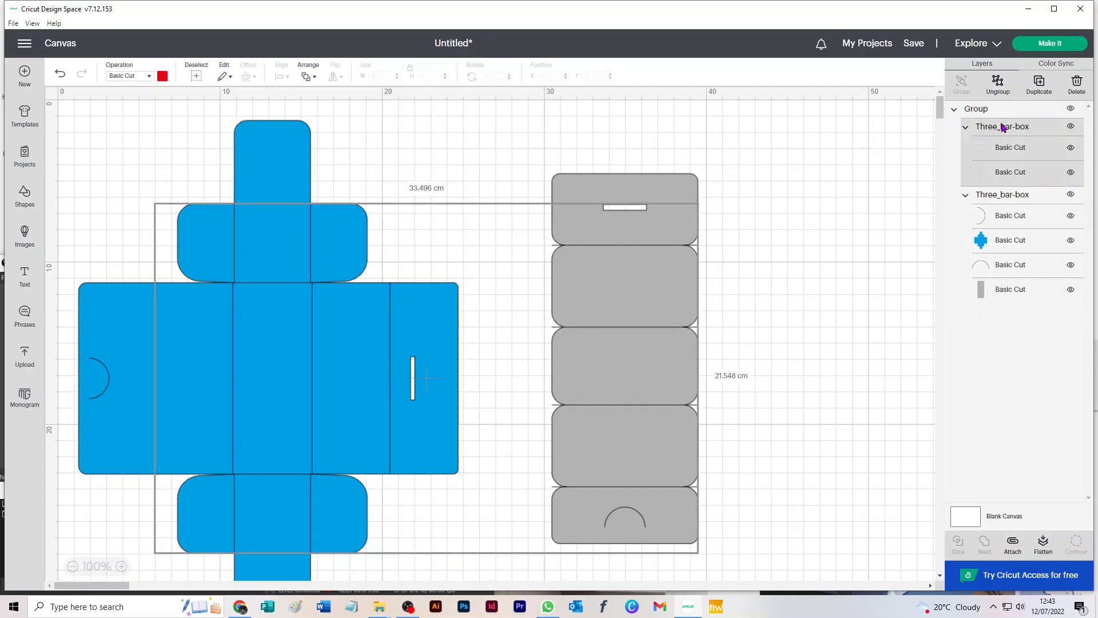
click(123, 79)
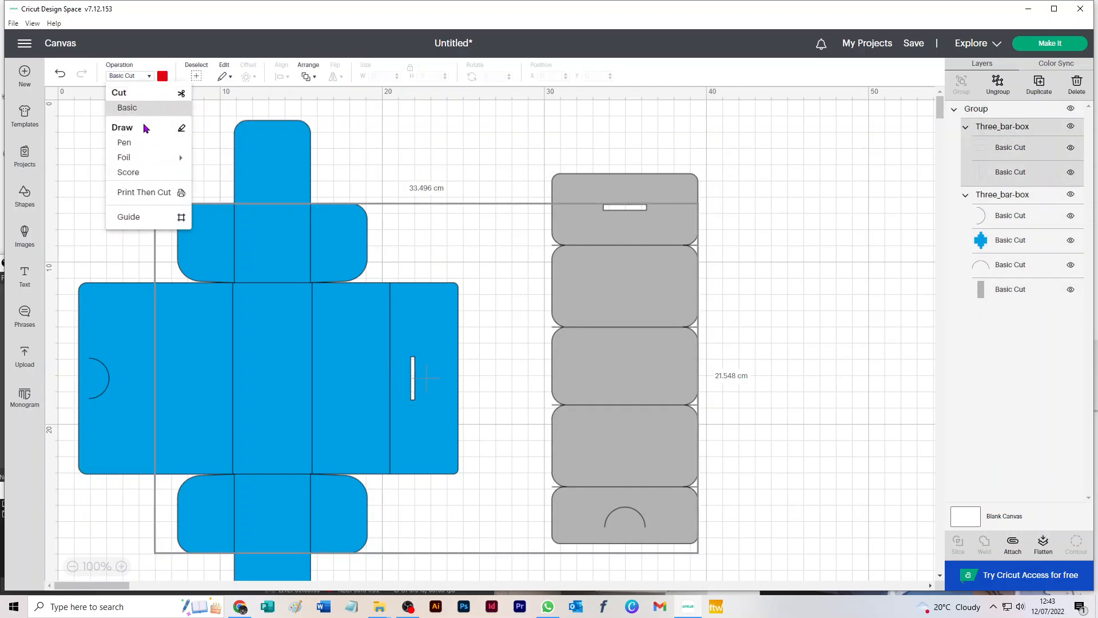
click(141, 173)
Step: Ungroup the three-bar box template and its nested groups until every score and cut layer is separate
click(1001, 86)
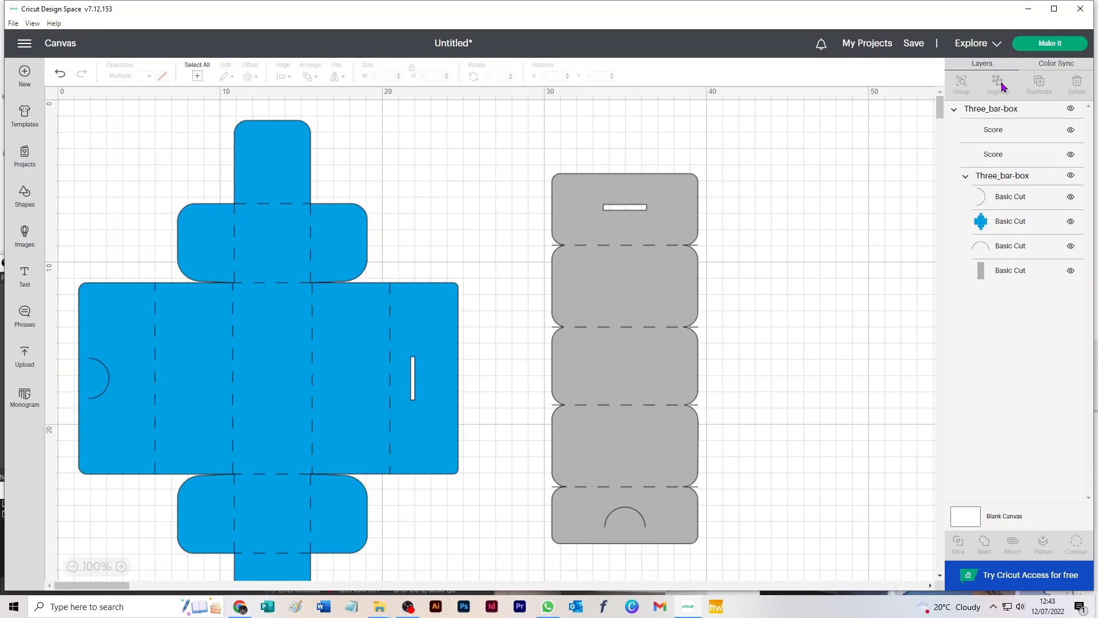
click(1002, 178)
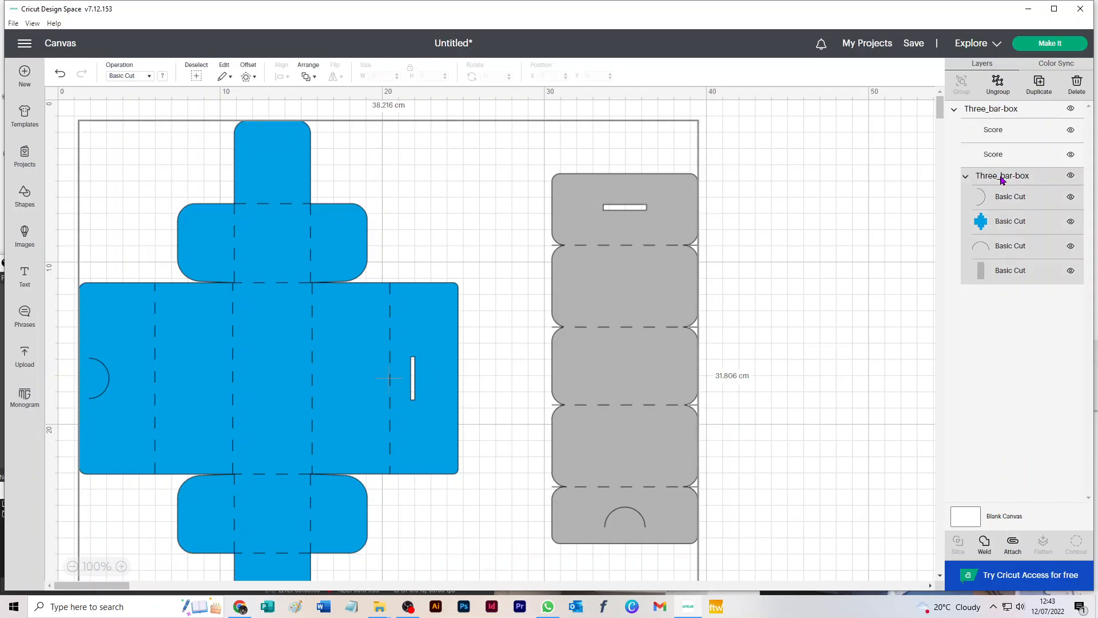
click(997, 85)
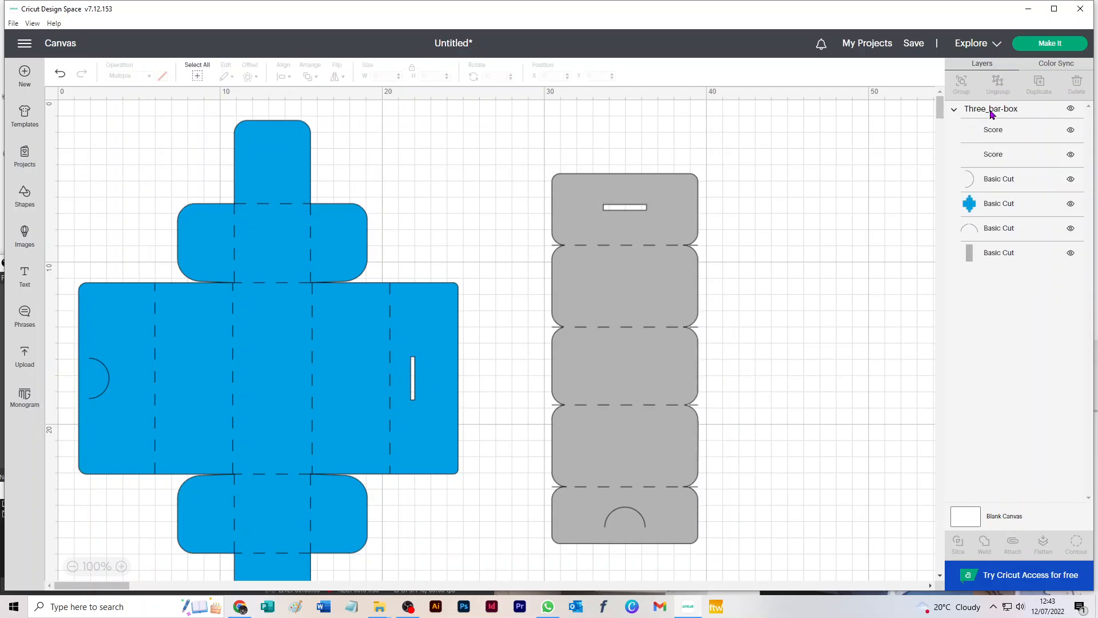
click(992, 113)
click(998, 84)
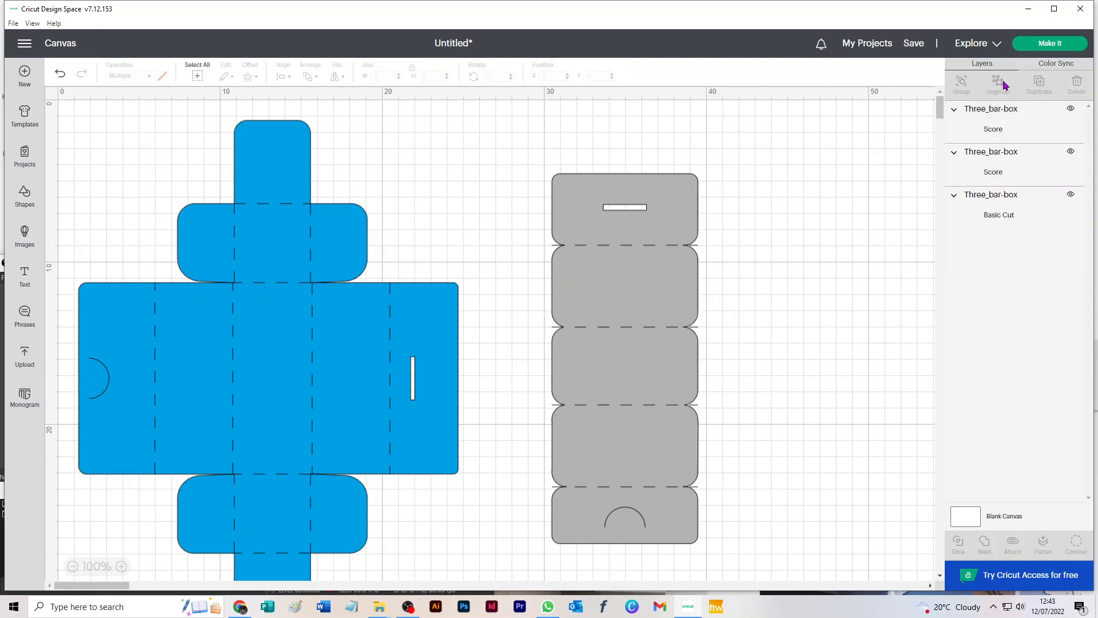
Step: Attach the grey piece's score lines, curved cut and outline to each other
drag(751, 155, 517, 581)
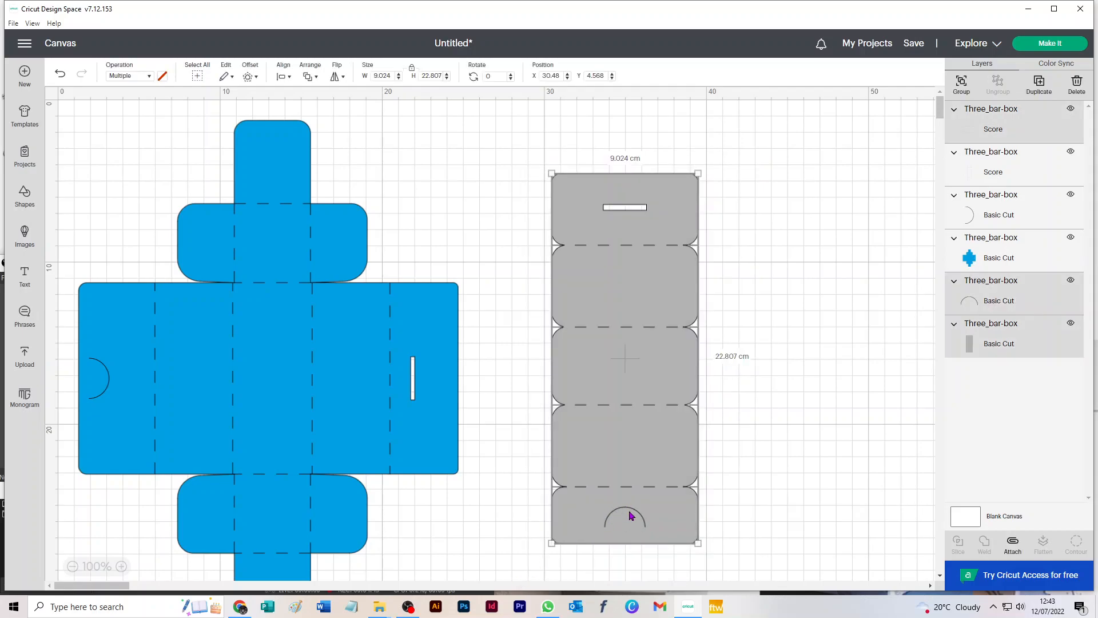
click(1014, 543)
Step: Attach the blue box's score lines, curved thumb cut and body shape as one piece
click(72, 566)
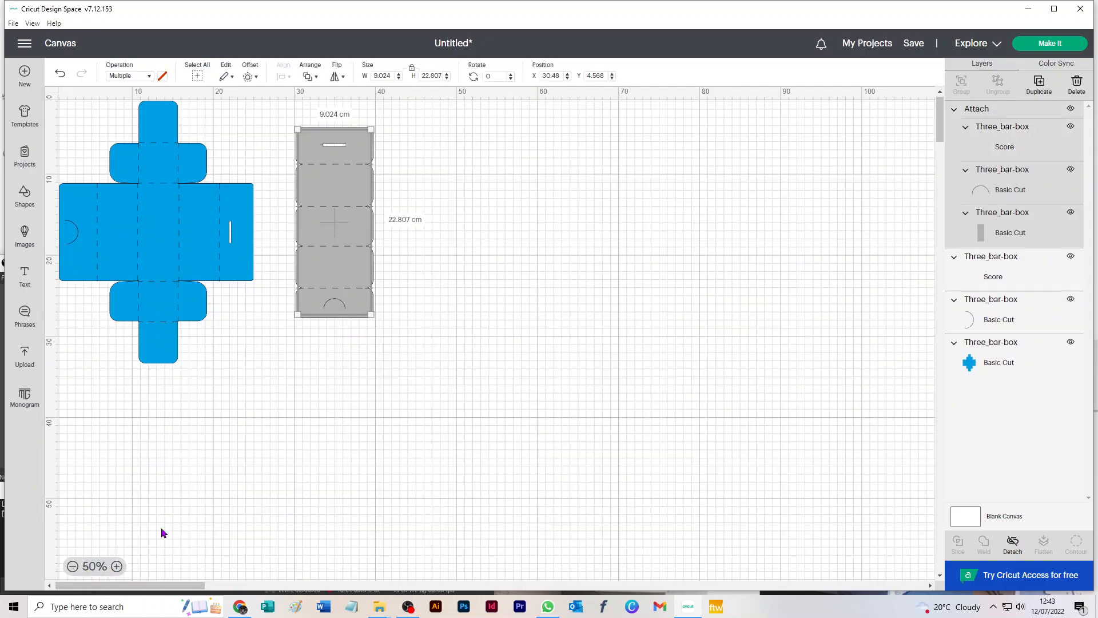
click(116, 565)
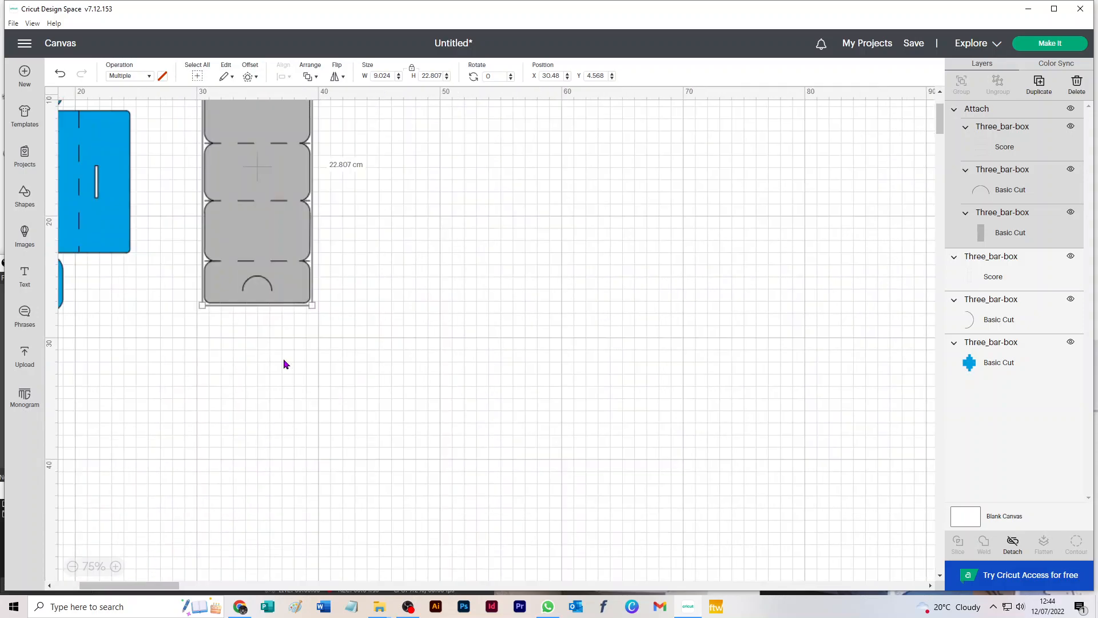
drag(120, 372, 522, 520)
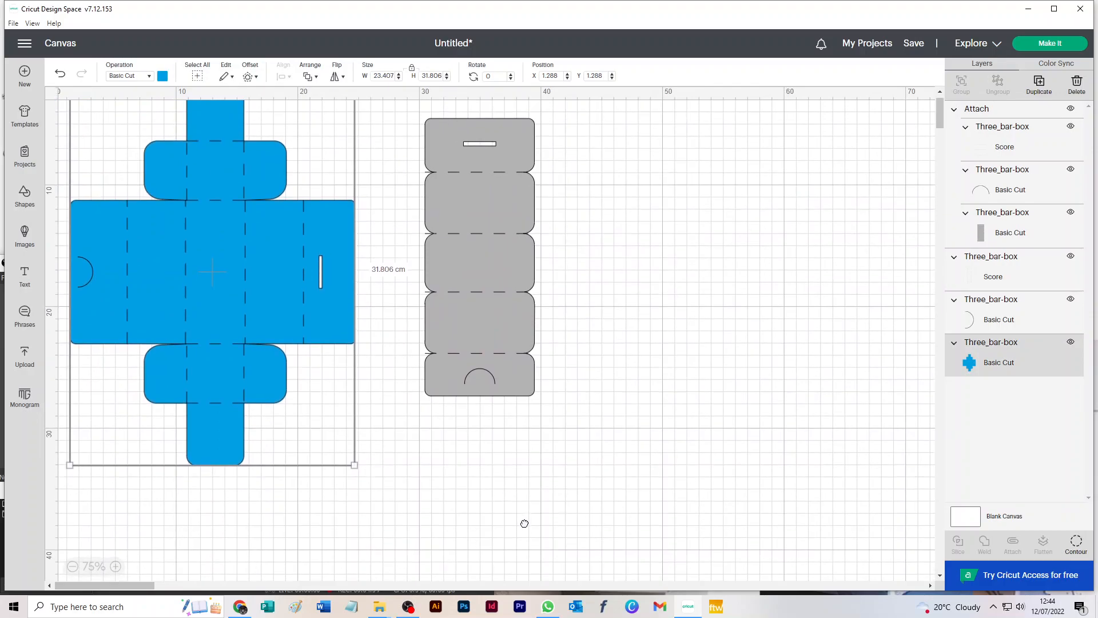
click(319, 454)
scroll(352, 428, up, 1)
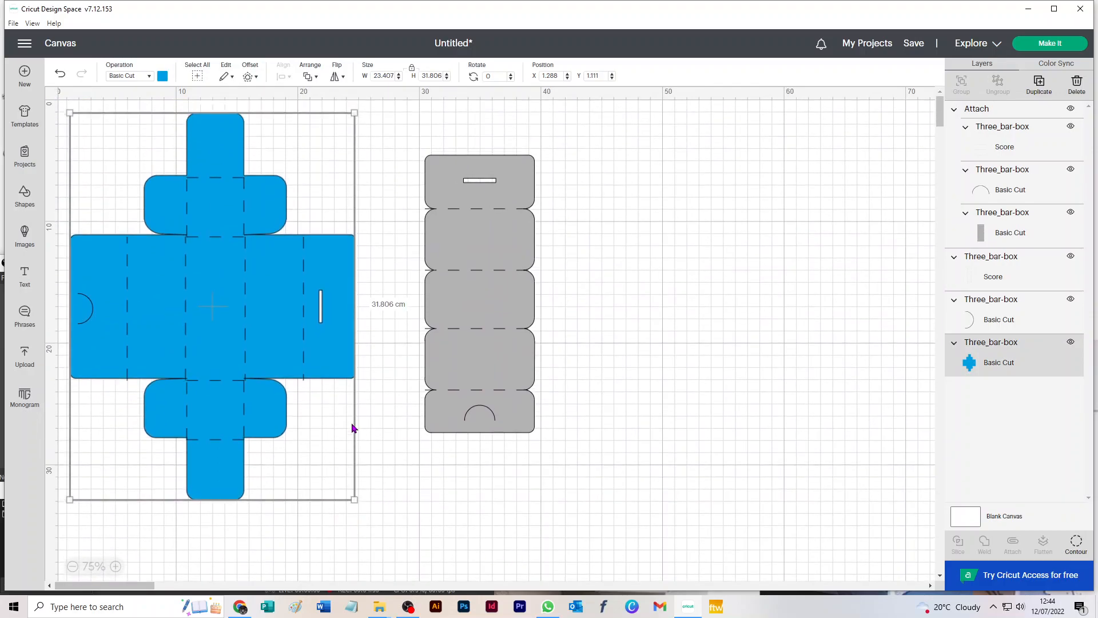
drag(382, 104, 47, 573)
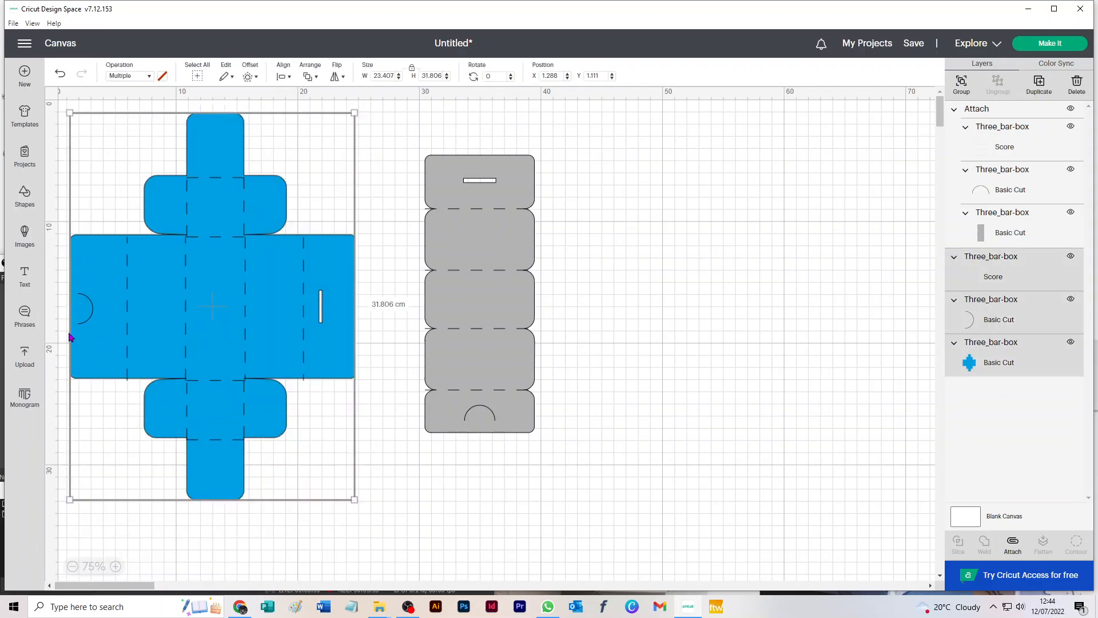
click(1012, 543)
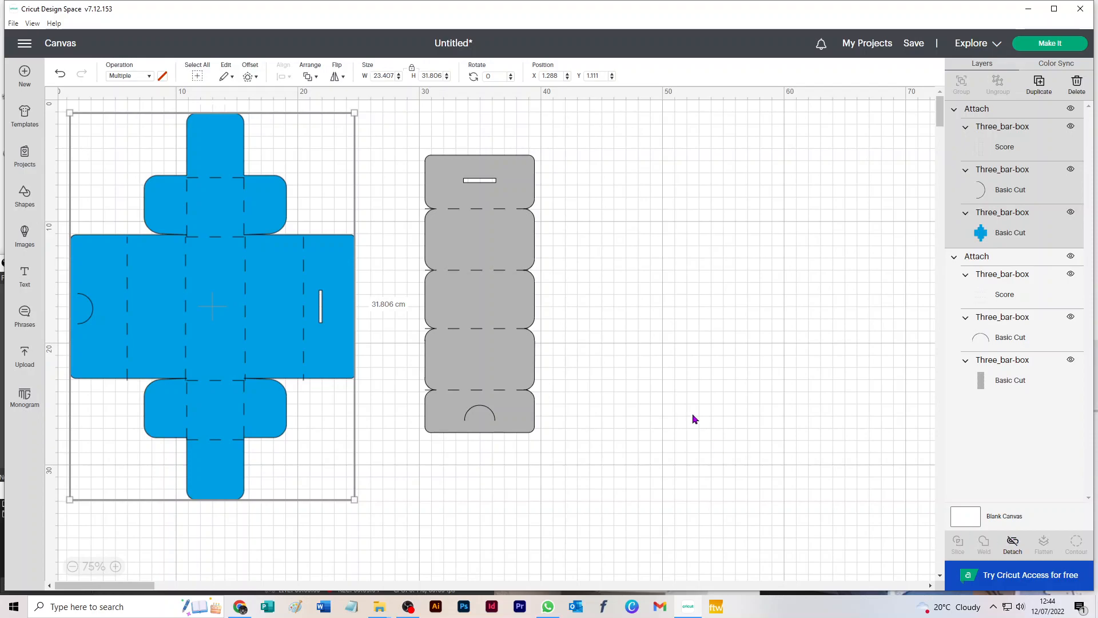
Step: Shift the attached blue box about 2 cm down and move the grey piece to about X 30.4, Y 5.0 cm
drag(206, 141, 210, 164)
mouse_move(523, 178)
mouse_down()
mouse_move(556, 179)
mouse_move(514, 183)
mouse_up()
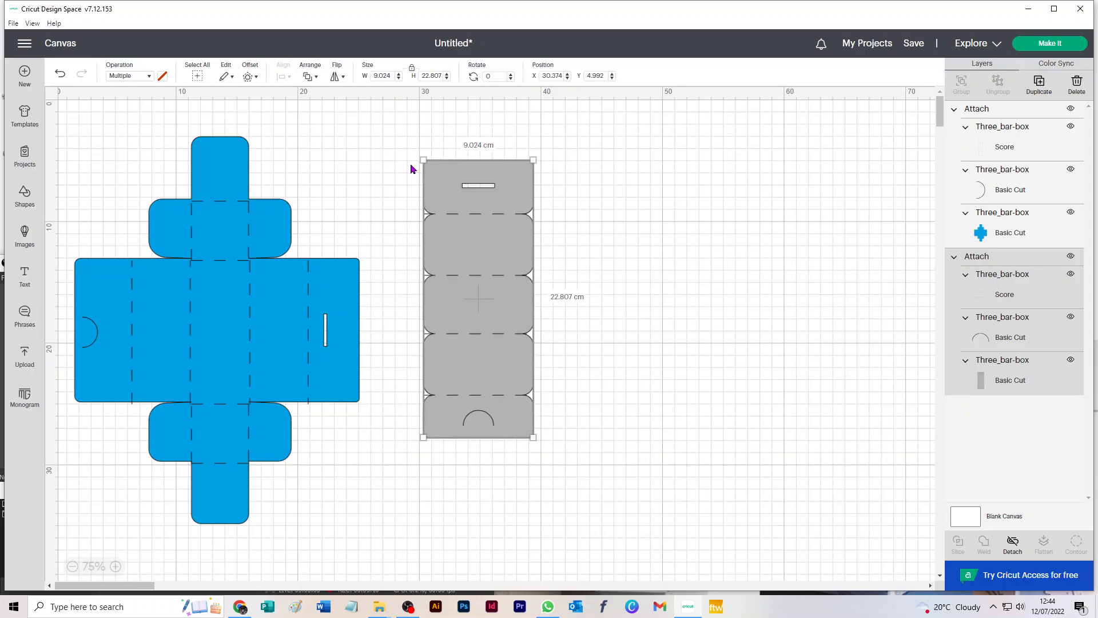